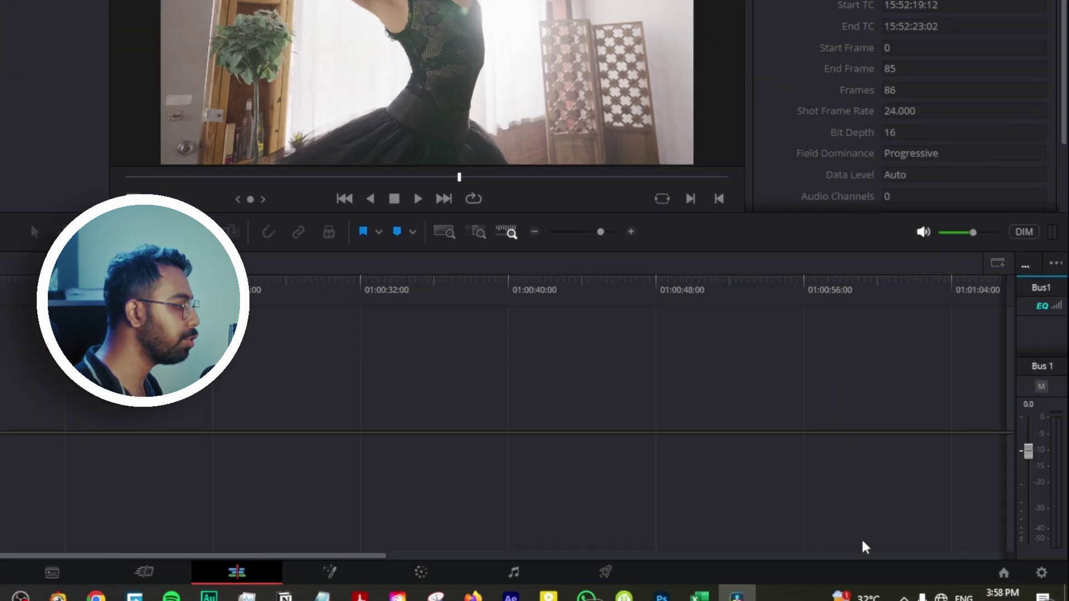
Switch colour science to DaVinci YRGB Color Managed, save, and put the ballet clip on Timeline 1
{"action": "left_click", "coordinate": [1049, 570]}
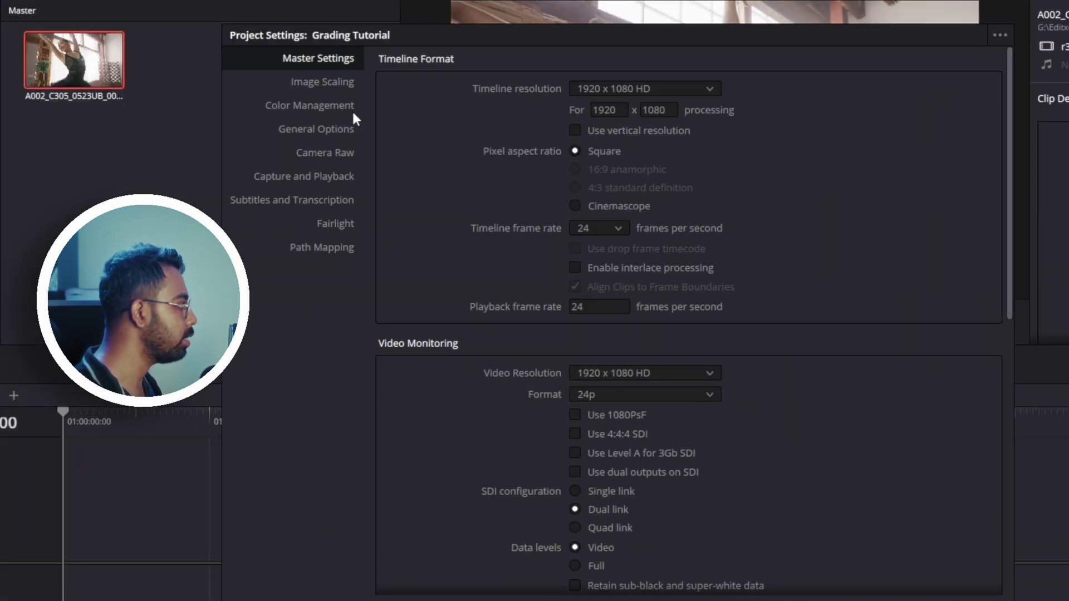
{"action": "left_click", "coordinate": [342, 109]}
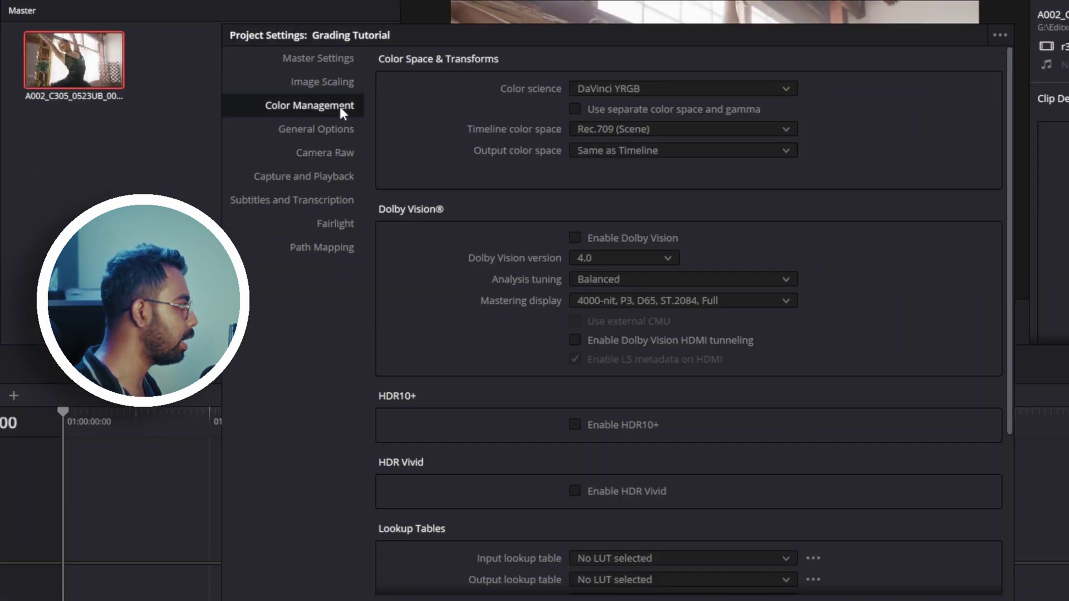
{"action": "left_click", "coordinate": [701, 87]}
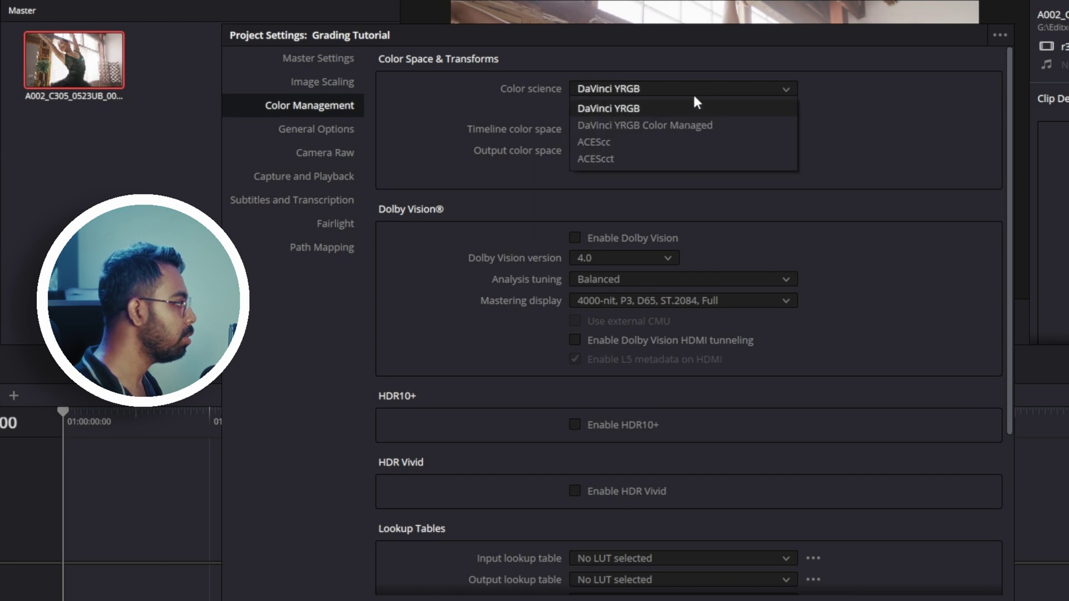
{"action": "left_click", "coordinate": [692, 124]}
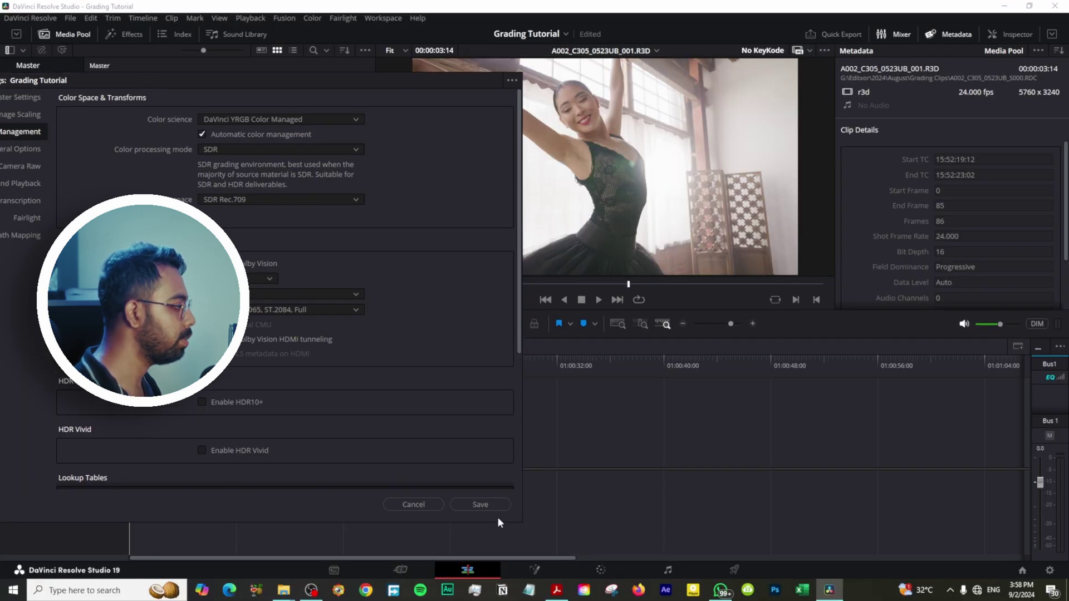
{"action": "left_click", "coordinate": [480, 504]}
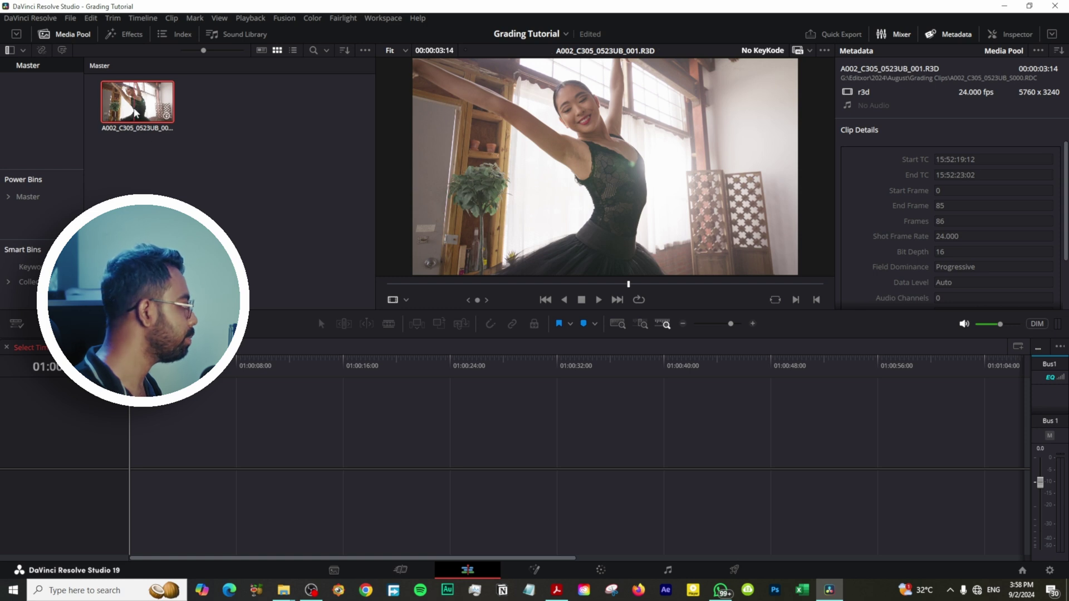
{"action": "left_click_drag", "start_coordinate": [135, 113], "coordinate": [139, 464]}
{"action": "left_click_drag", "start_coordinate": [239, 389], "coordinate": [287, 389]}
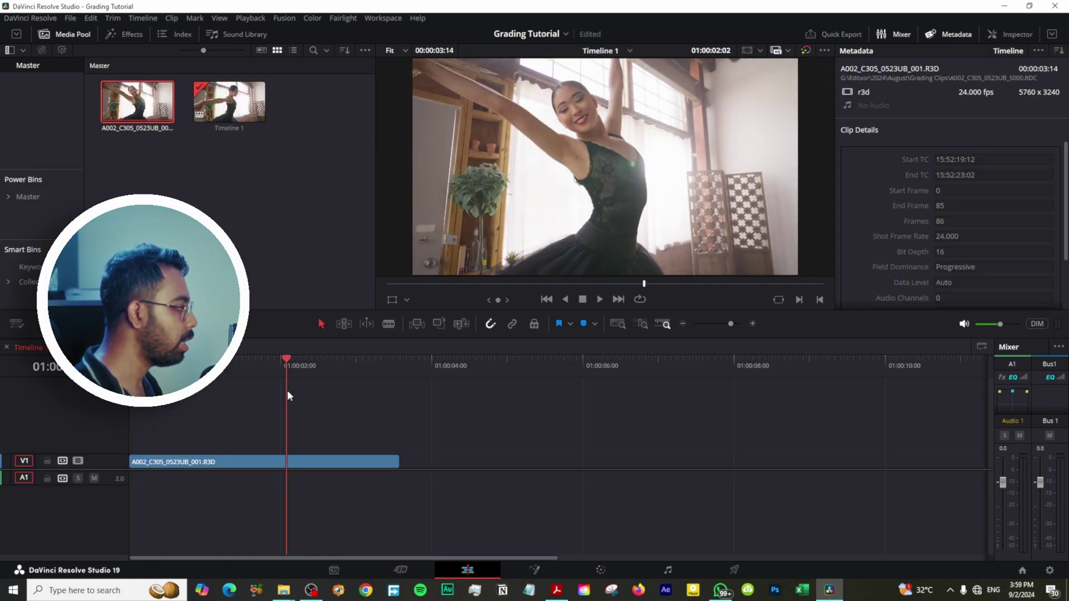
On the Color page, position node 01 and add serial nodes 02 through 06
{"action": "left_click", "coordinate": [602, 570]}
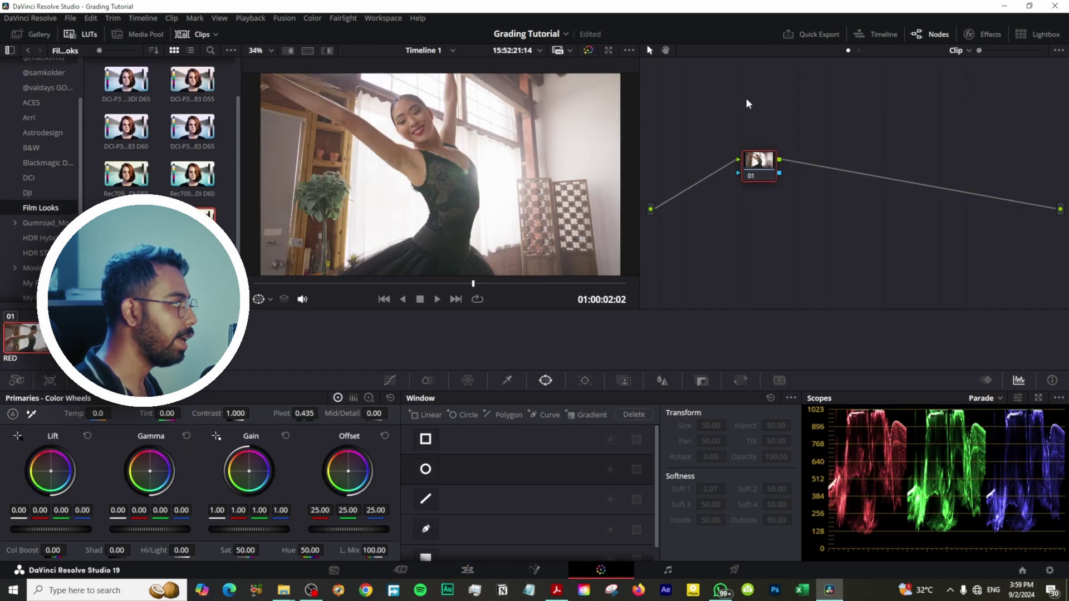
{"action": "left_click_drag", "start_coordinate": [764, 177], "coordinate": [745, 155]}
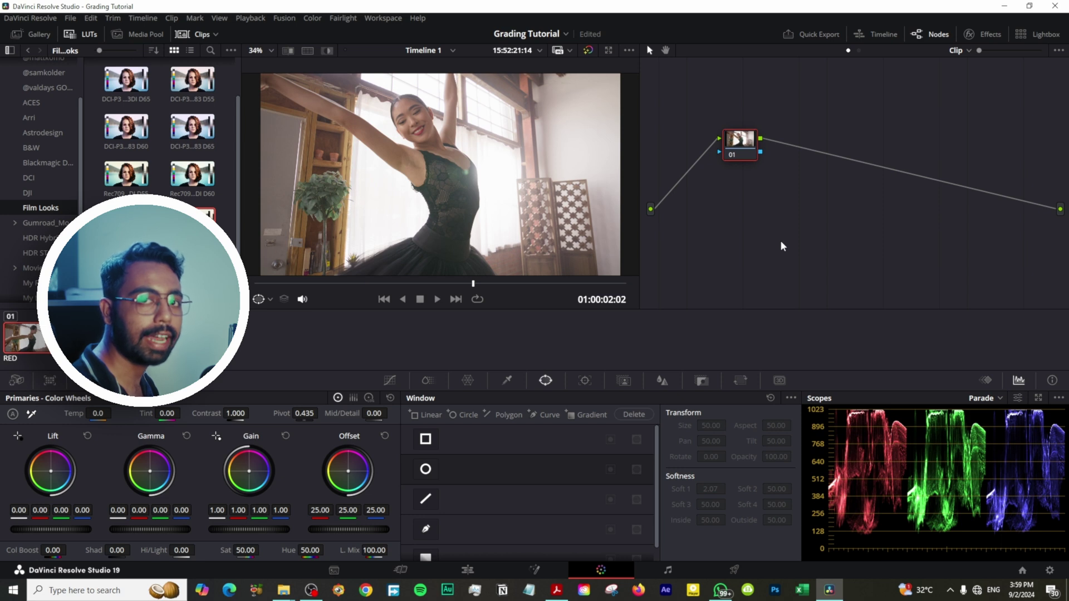
{"action": "left_click_drag", "start_coordinate": [755, 147], "coordinate": [743, 147]}
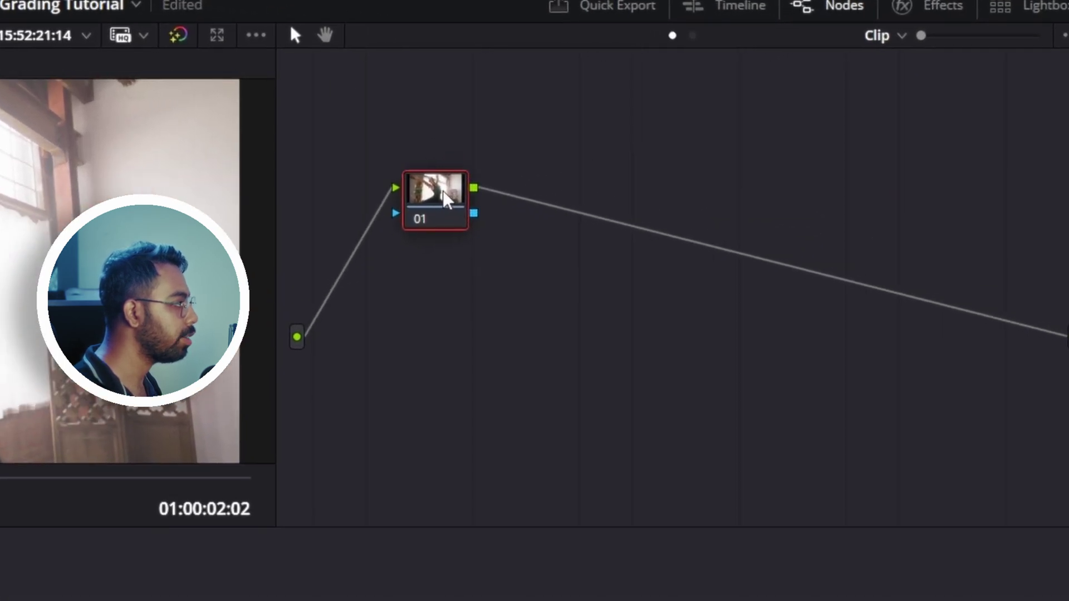
{"action": "key", "text": "alt+s"}
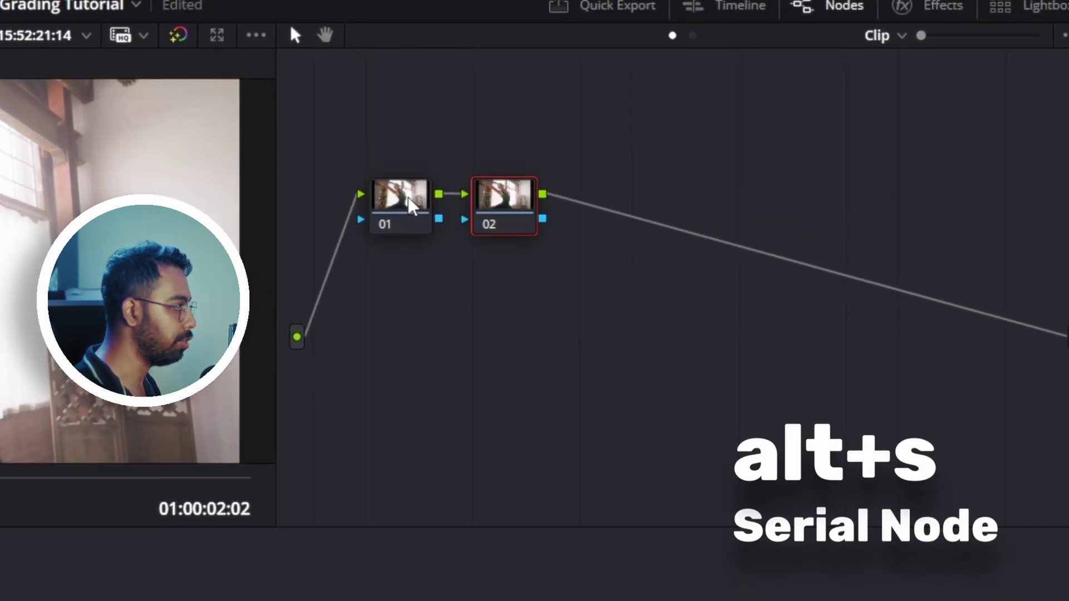
{"action": "key", "text": "alt+s"}
{"action": "key", "text": "alt+s"}
{"action": "key", "text": "alt+s"}
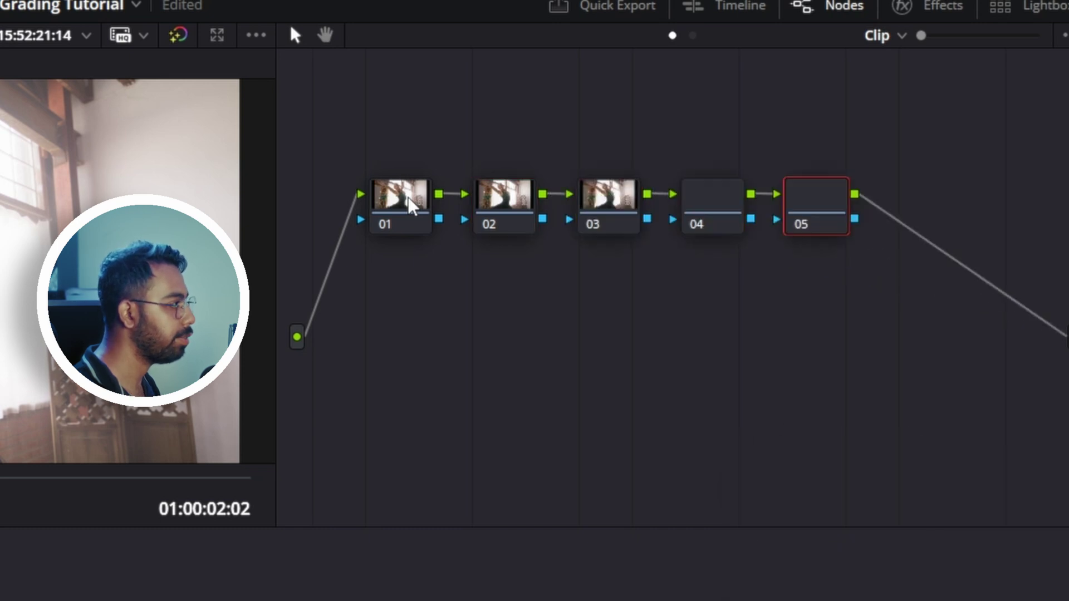
{"action": "key", "text": "alt+s"}
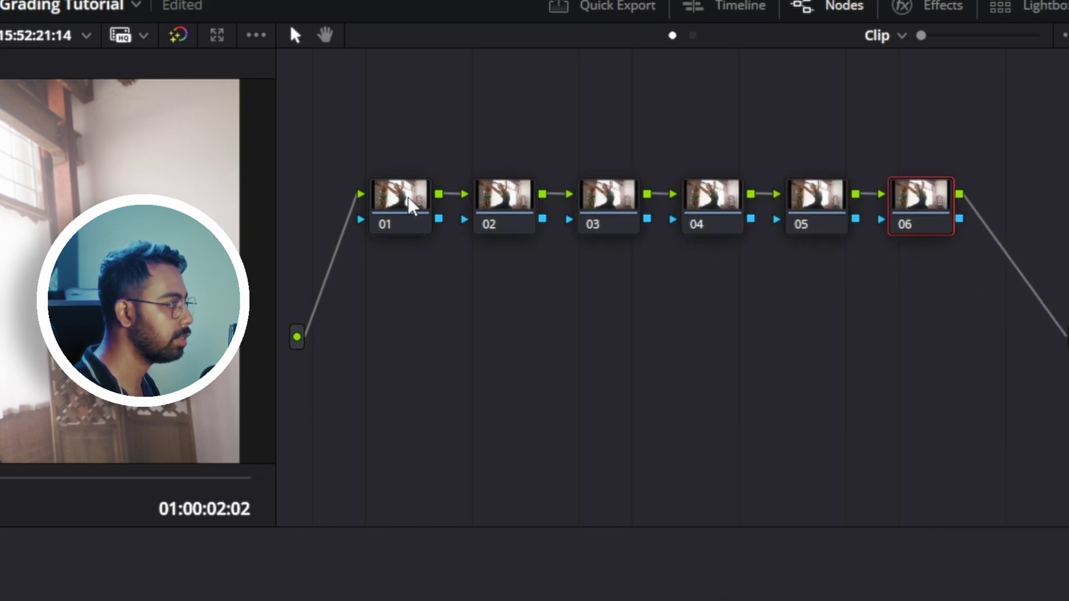
Add a parallel node below node 02 with Alt+P and tidy the node positions
{"action": "left_click", "coordinate": [518, 215]}
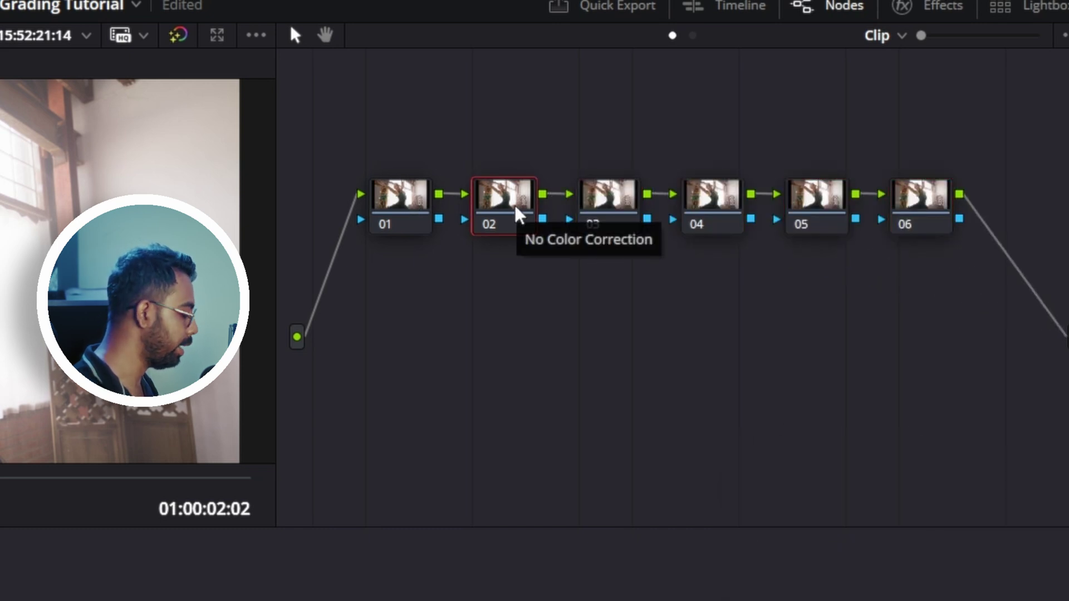
{"action": "key", "text": "alt+p"}
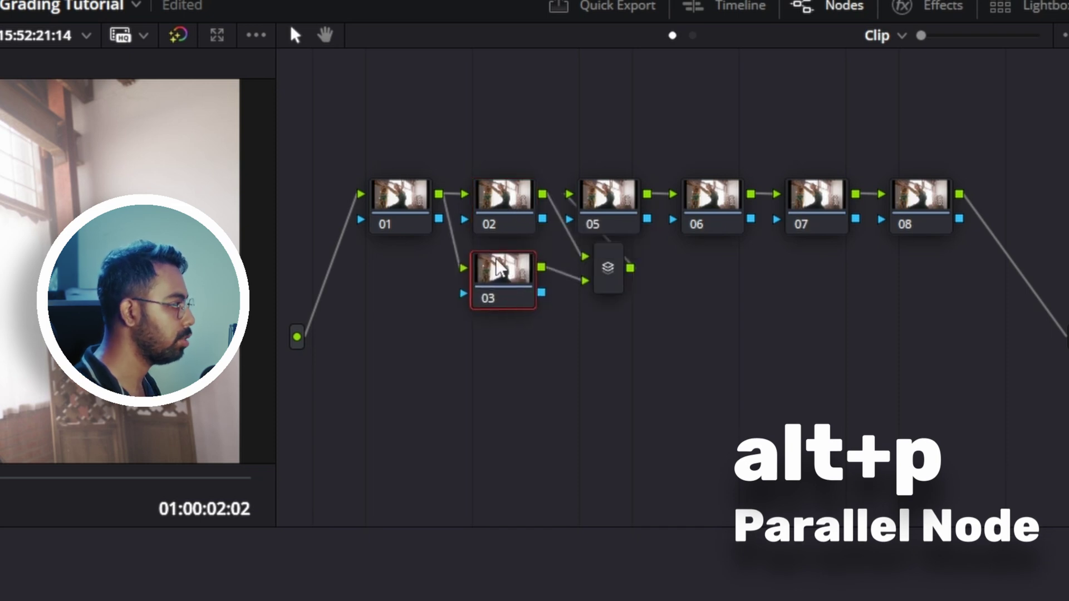
{"action": "left_click_drag", "start_coordinate": [504, 201], "coordinate": [501, 189]}
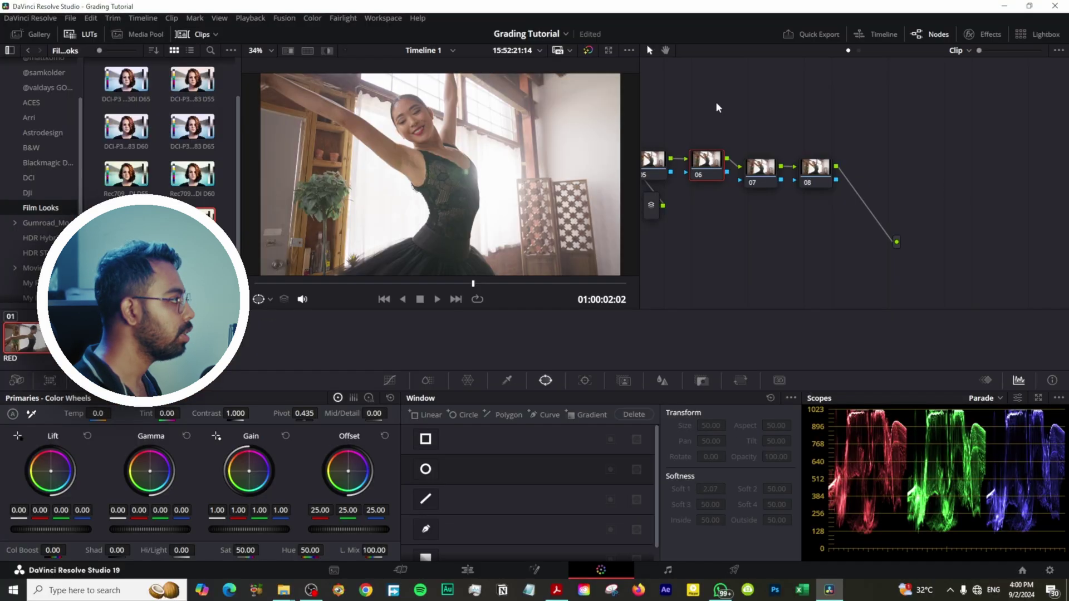
{"action": "left_click_drag", "start_coordinate": [718, 107], "coordinate": [744, 107]}
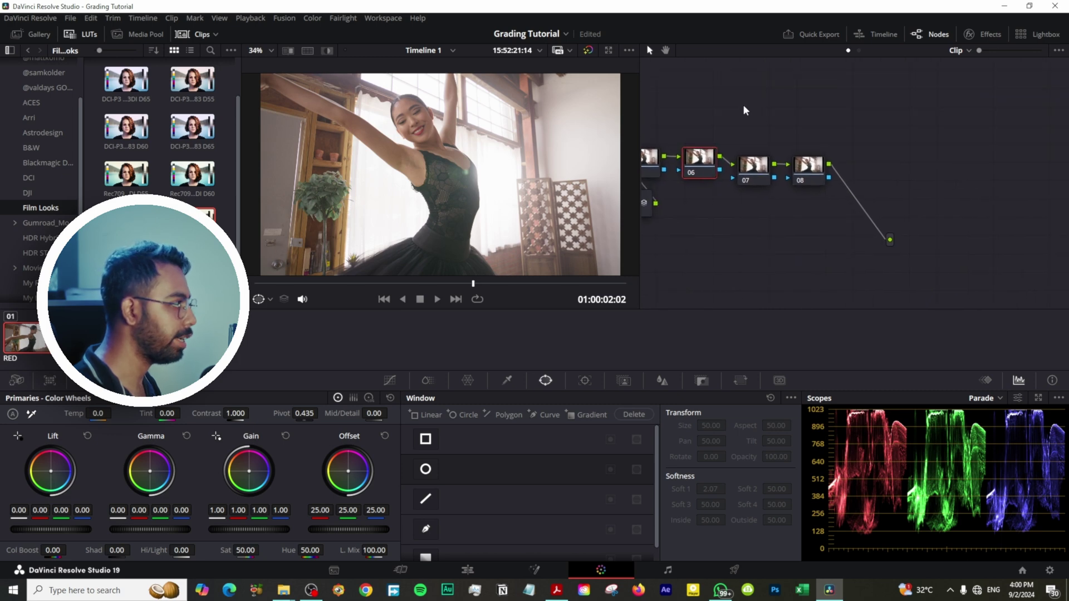
Browse the Effects library and LUTs, then recheck DaVinci YRGB Color Managed in Color Management settings
{"action": "left_click", "coordinate": [988, 37]}
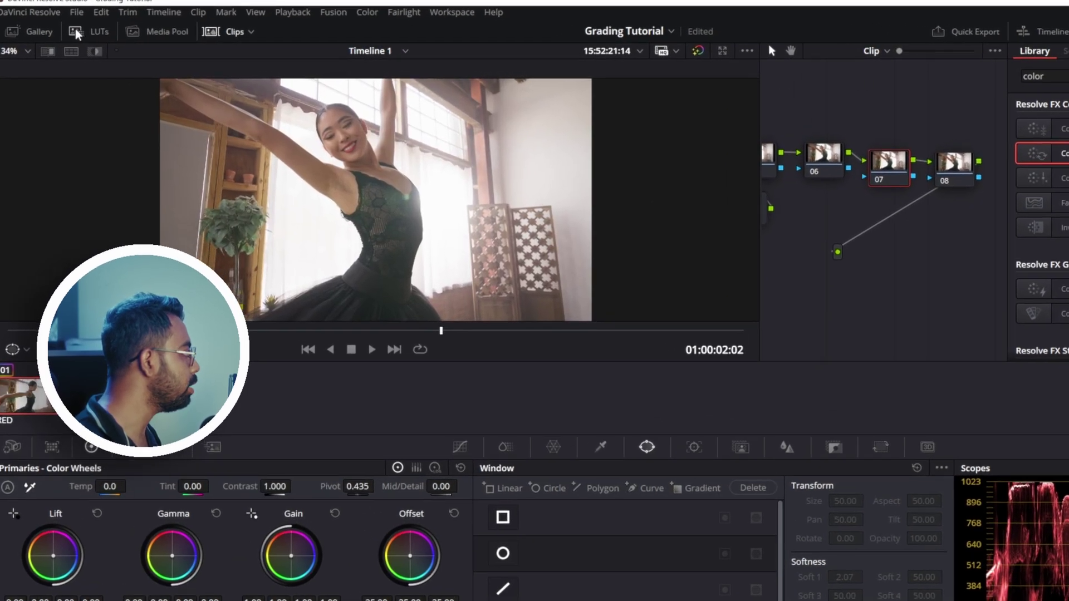
{"action": "left_click", "coordinate": [84, 34]}
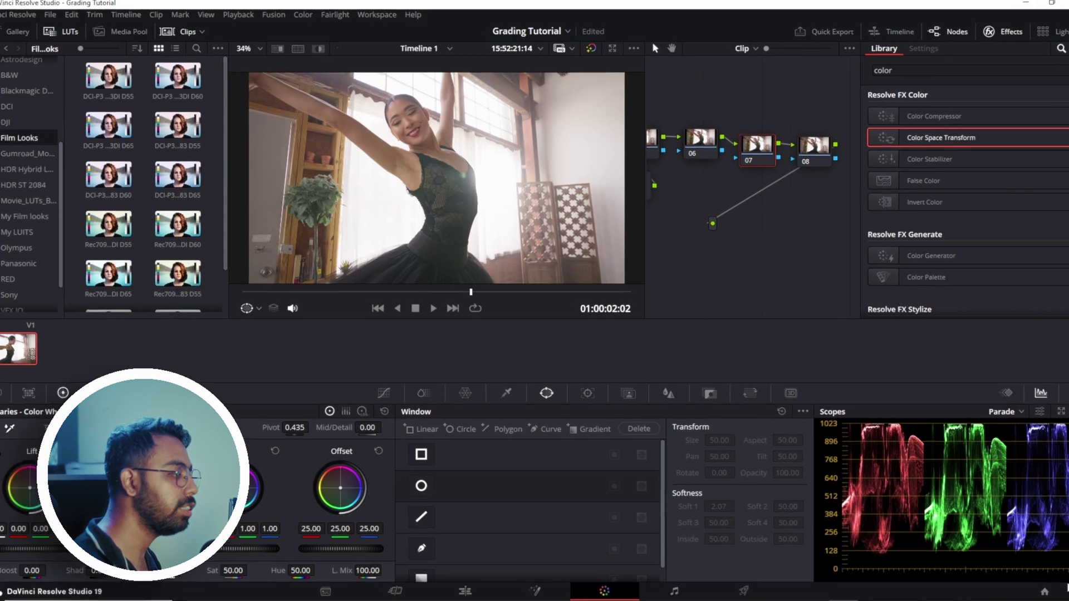
{"action": "left_click", "coordinate": [1050, 570]}
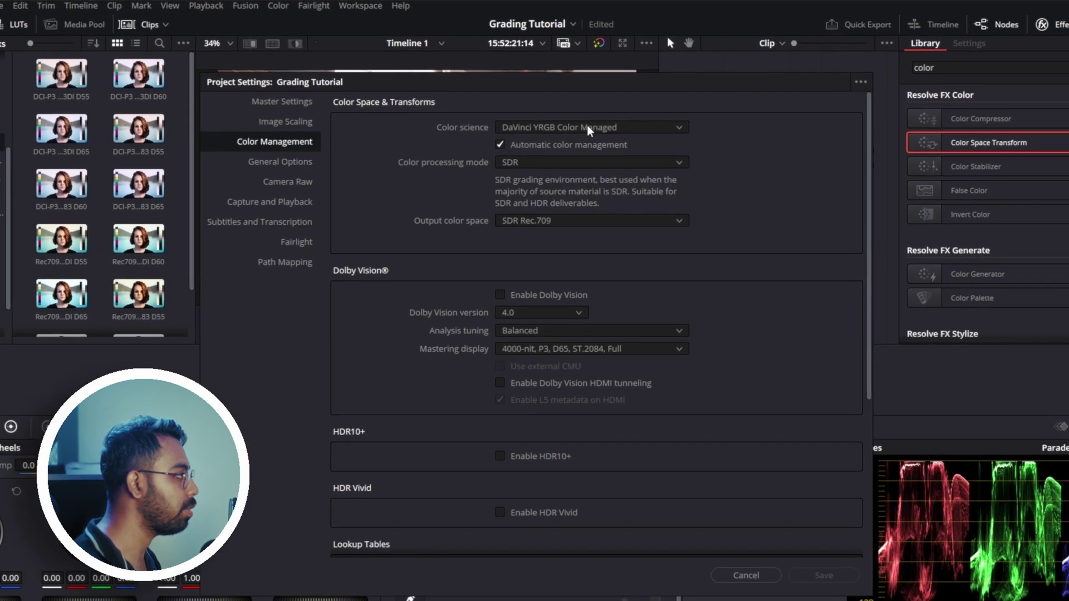
{"action": "left_click", "coordinate": [568, 125]}
{"action": "left_click", "coordinate": [582, 161]}
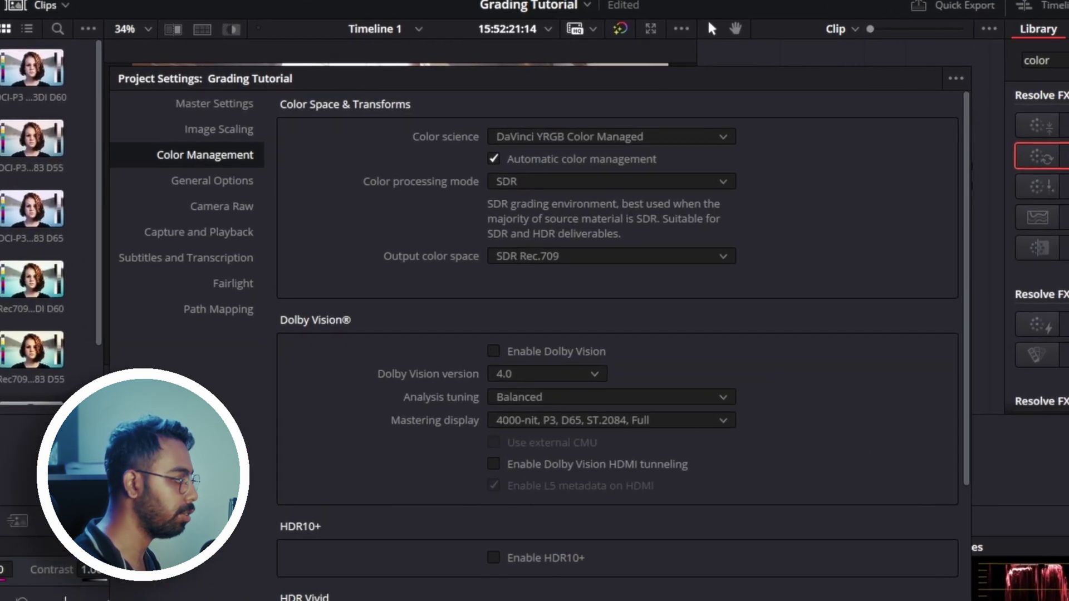
Apply Color Space Transform to node 07 with input Rec.709 colour space and Gamma 2.4
{"action": "key", "text": "Return"}
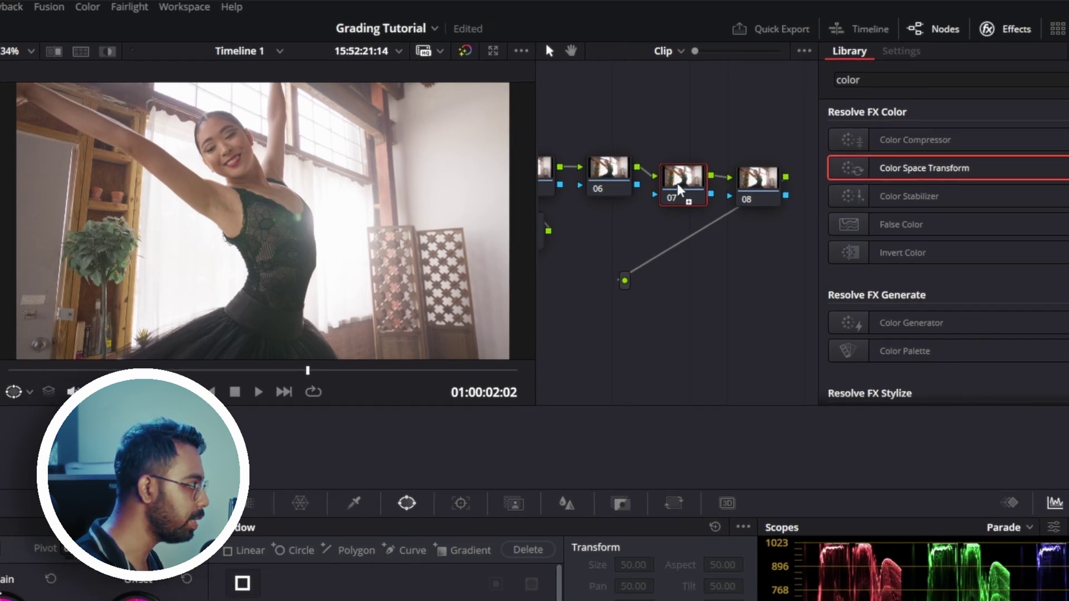
{"action": "left_click_drag", "start_coordinate": [677, 182], "coordinate": [677, 183]}
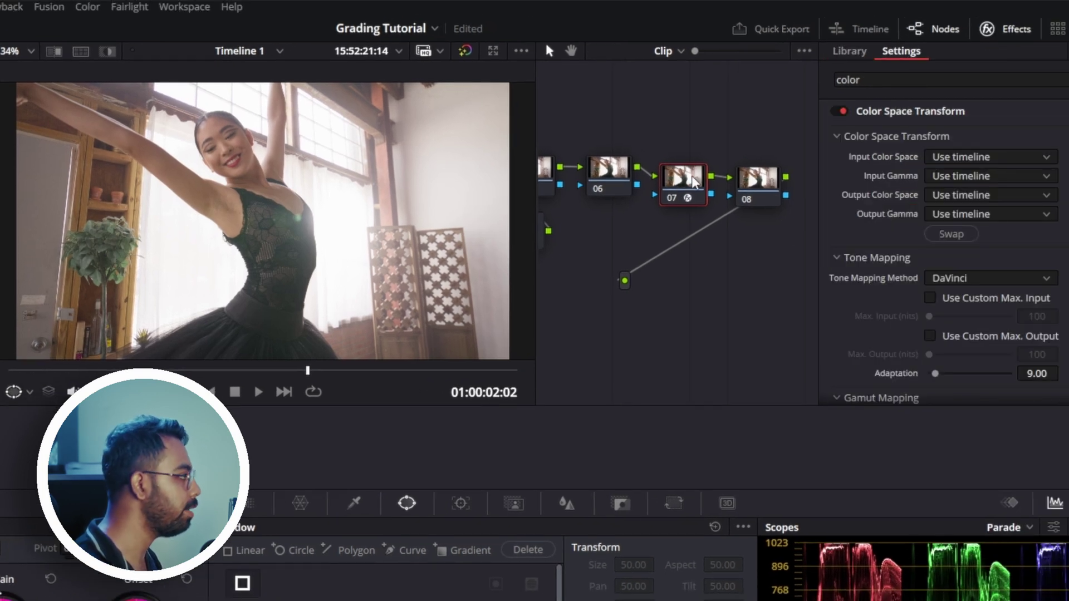
{"action": "left_click", "coordinate": [966, 153]}
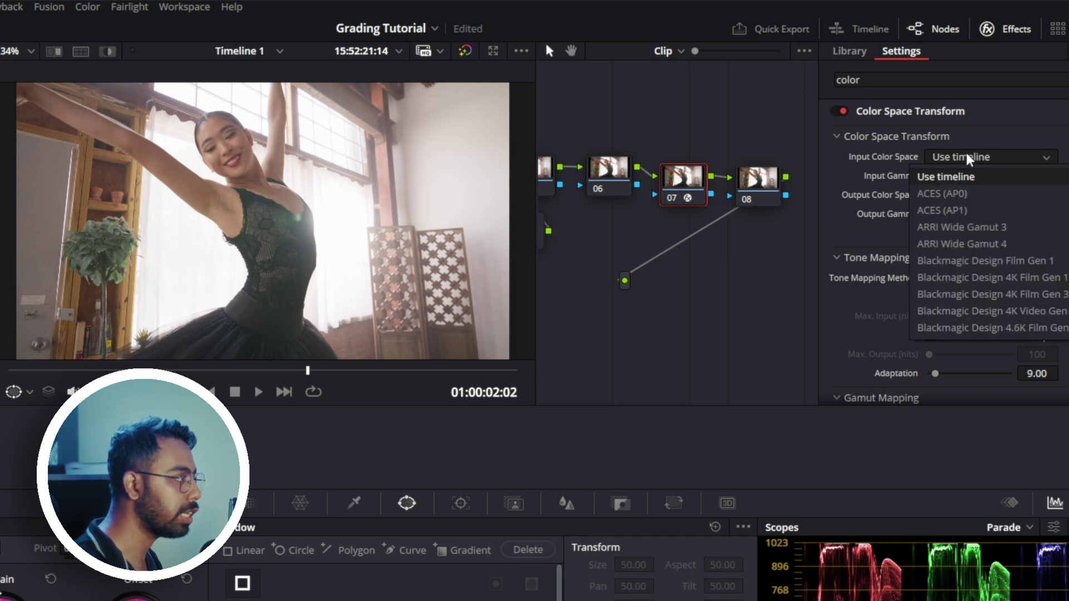
{"action": "scroll", "coordinate": [976, 209], "scroll_direction": "down", "scroll_amount": 10}
{"action": "scroll", "coordinate": [976, 212], "scroll_direction": "down", "scroll_amount": 3}
{"action": "scroll", "coordinate": [977, 213], "scroll_direction": "up", "scroll_amount": 6}
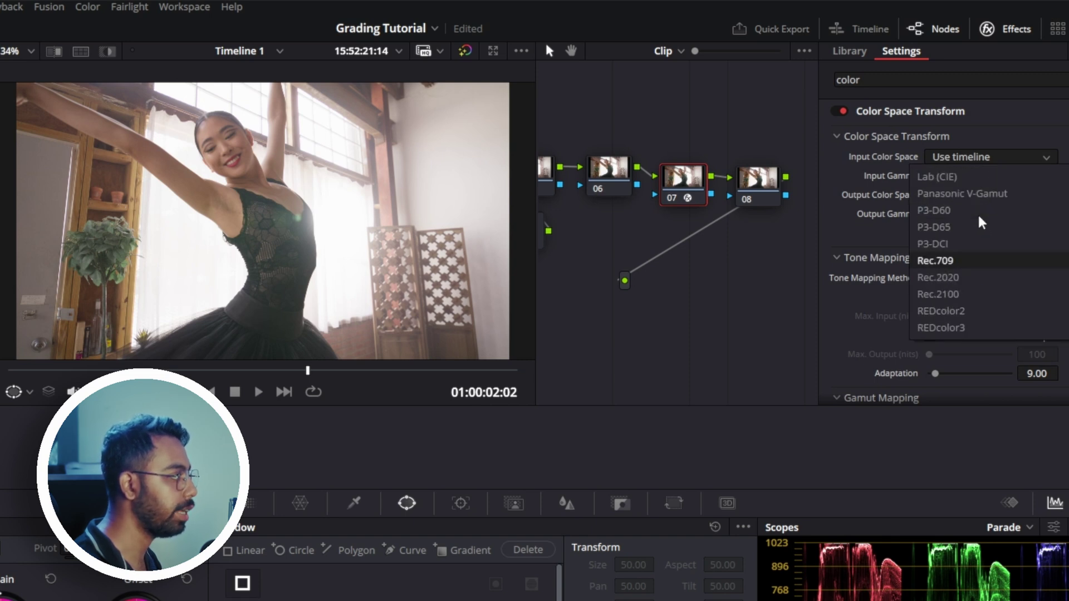
{"action": "left_click", "coordinate": [972, 261]}
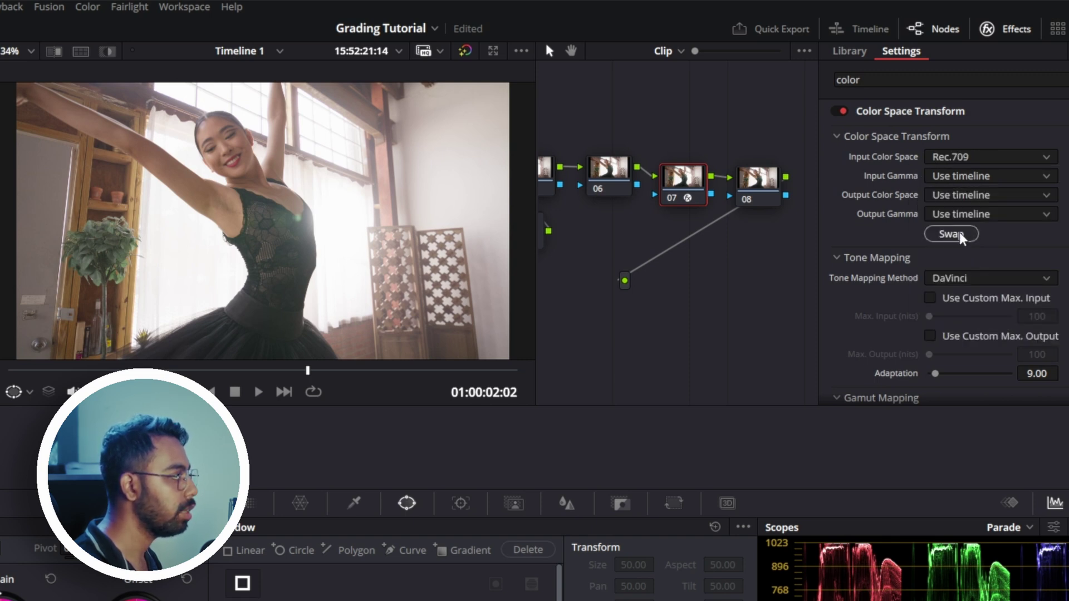
{"action": "left_click", "coordinate": [952, 177]}
{"action": "scroll", "coordinate": [964, 265], "scroll_direction": "down", "scroll_amount": 10}
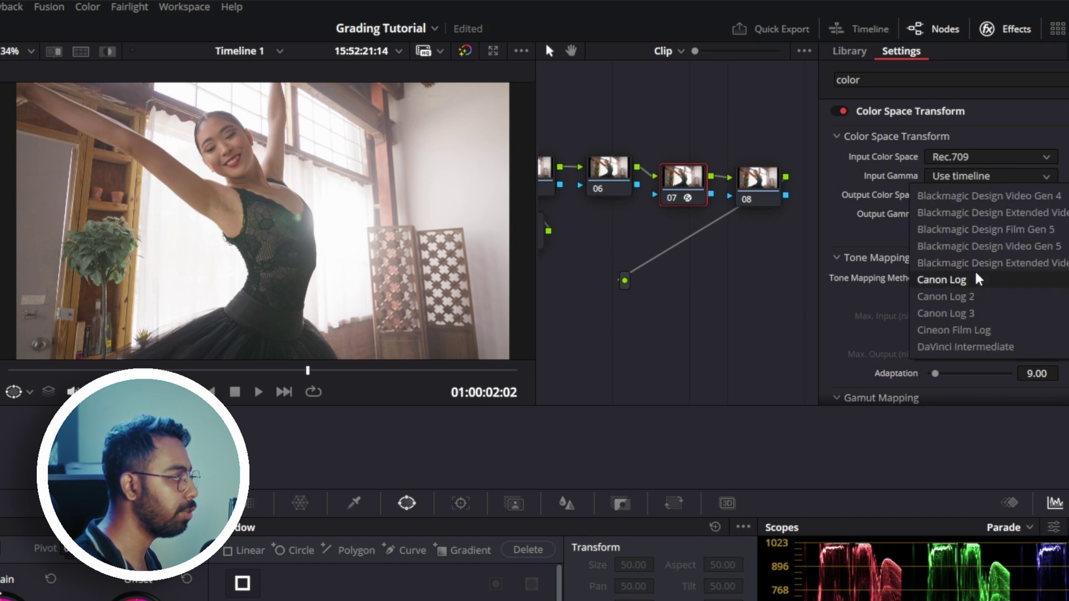
{"action": "scroll", "coordinate": [978, 304], "scroll_direction": "down", "scroll_amount": 3}
{"action": "left_click", "coordinate": [977, 293]}
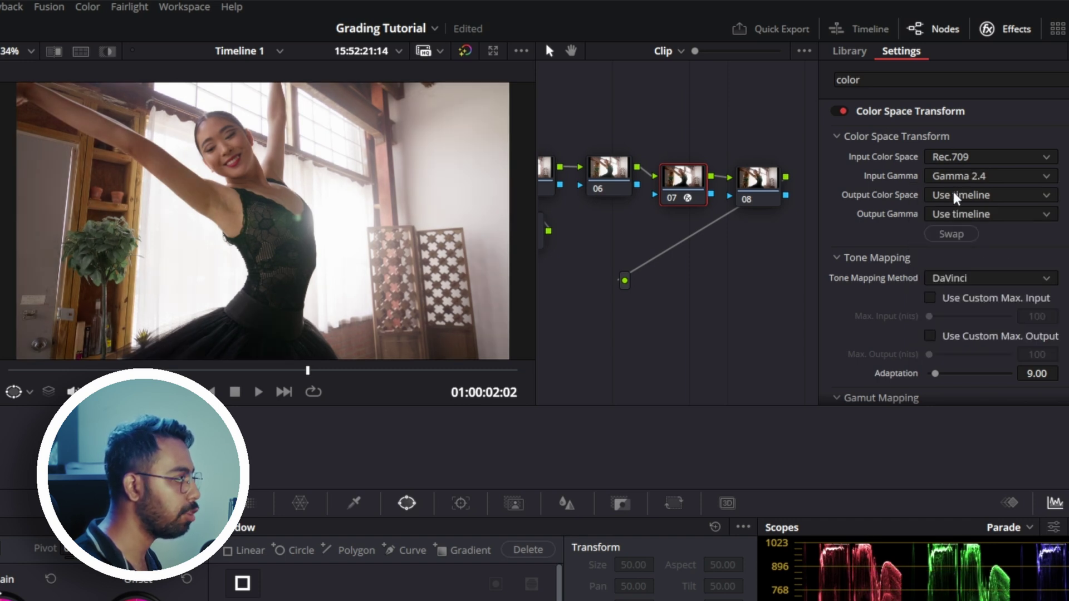
Set the transform's output to Rec.709 colour space with Cineon Film Log gamma
{"action": "left_click", "coordinate": [953, 196]}
{"action": "scroll", "coordinate": [968, 267], "scroll_direction": "down", "scroll_amount": 5}
{"action": "scroll", "coordinate": [973, 285], "scroll_direction": "down", "scroll_amount": 2}
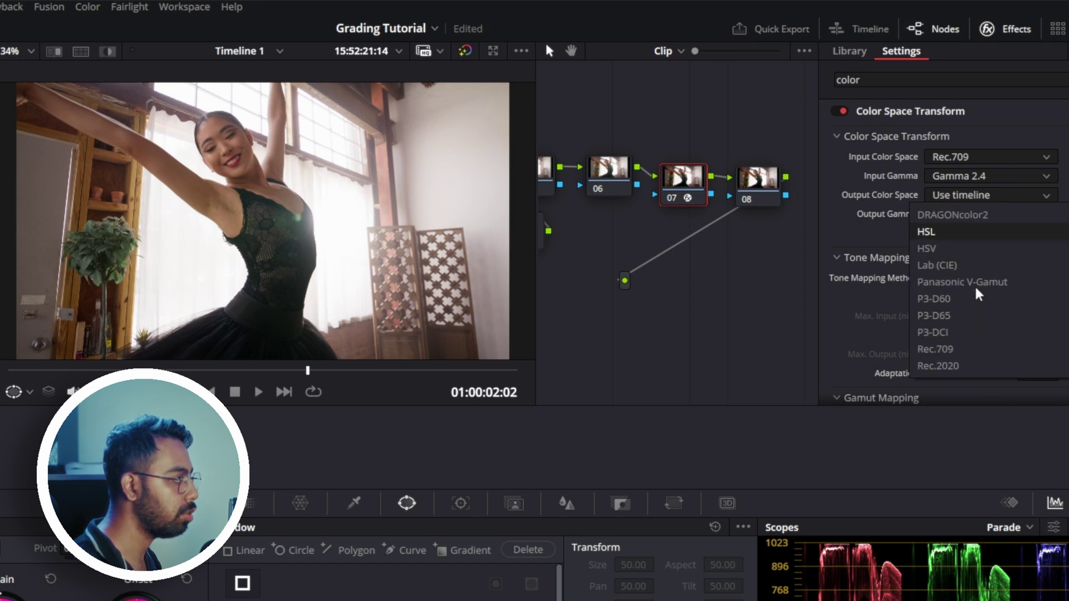
{"action": "left_click", "coordinate": [962, 345]}
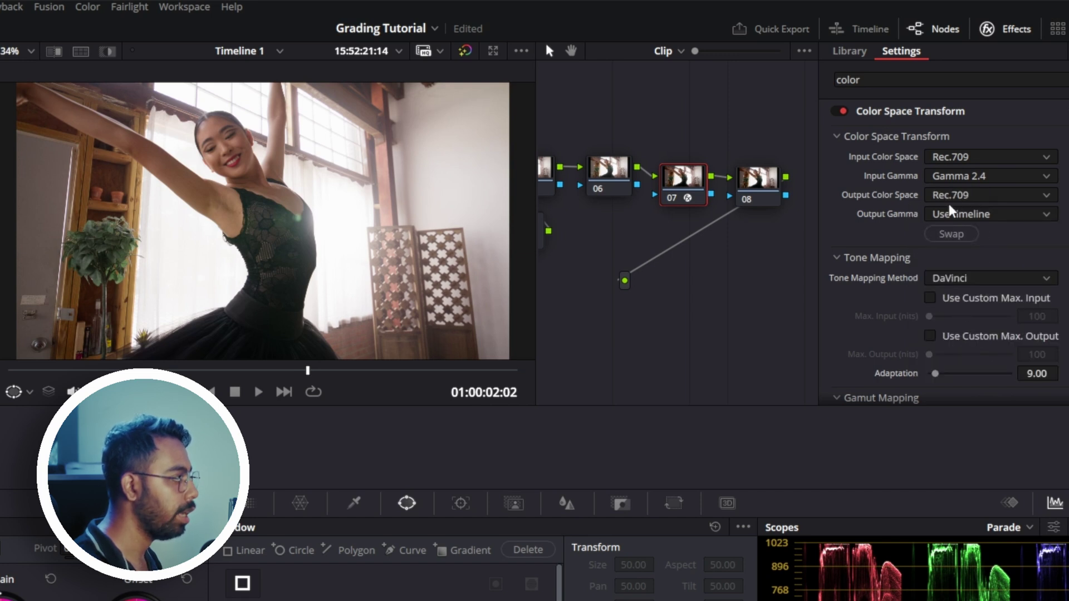
{"action": "left_click", "coordinate": [955, 218]}
{"action": "scroll", "coordinate": [963, 279], "scroll_direction": "down", "scroll_amount": 3}
{"action": "scroll", "coordinate": [968, 290], "scroll_direction": "down", "scroll_amount": 6}
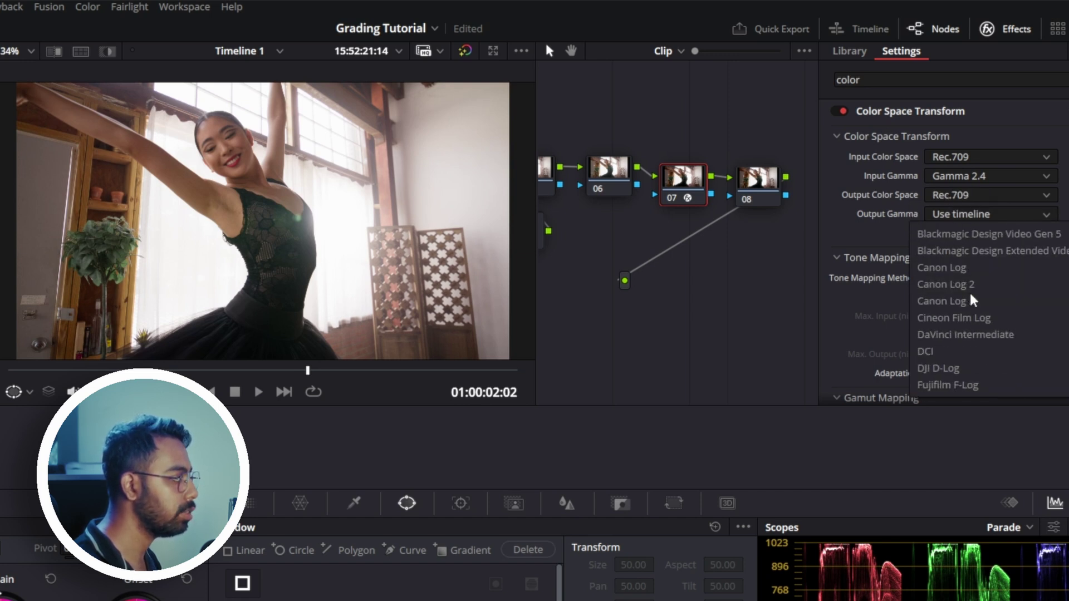
{"action": "scroll", "coordinate": [973, 306], "scroll_direction": "up", "scroll_amount": 5}
{"action": "scroll", "coordinate": [974, 306], "scroll_direction": "up", "scroll_amount": 3}
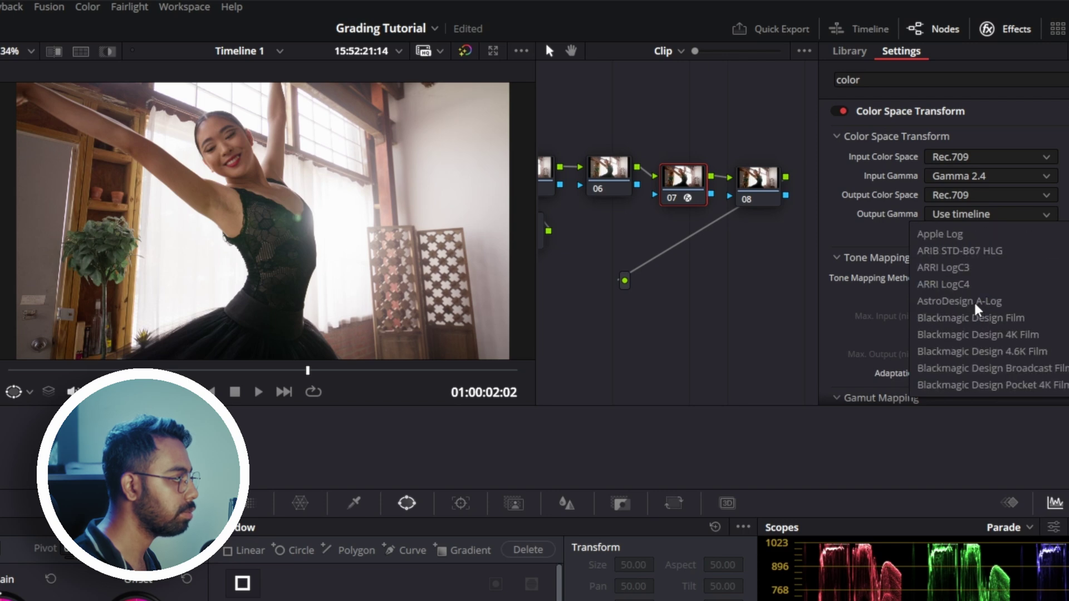
{"action": "left_click", "coordinate": [973, 304]}
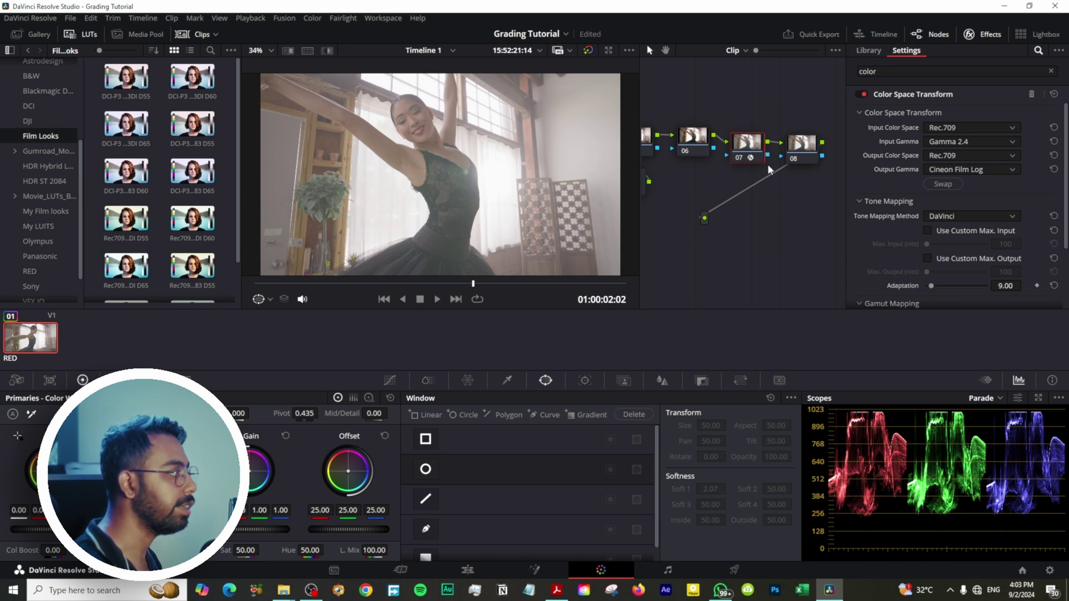
Apply the Rec709 Kodak 2383 D55 film-look LUT to node 08 and close the effects library
{"action": "left_click", "coordinate": [953, 156]}
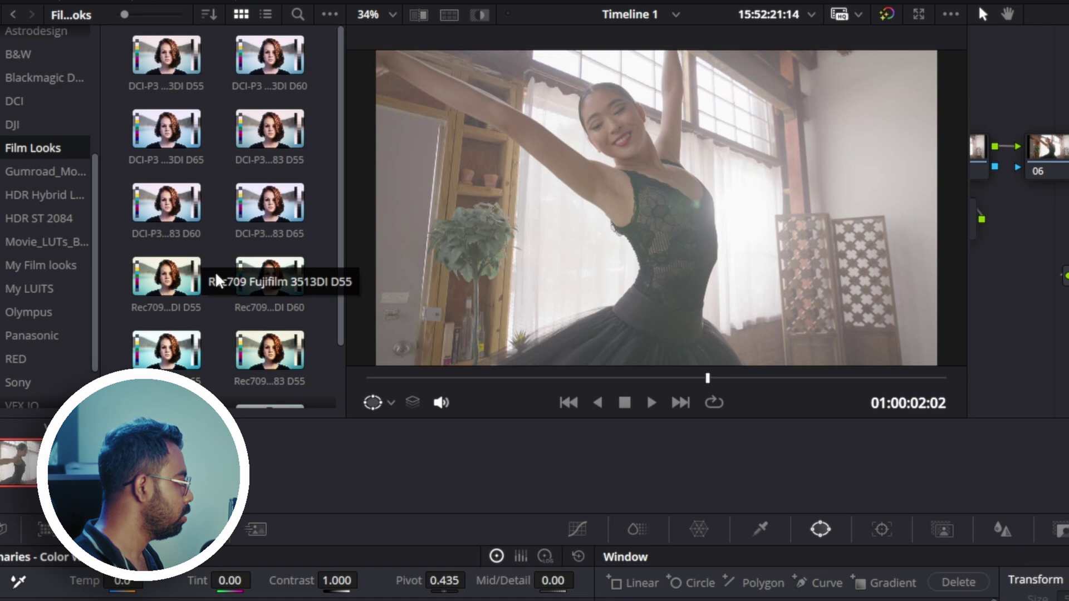
{"action": "scroll", "coordinate": [218, 269], "scroll_direction": "up", "scroll_amount": 1}
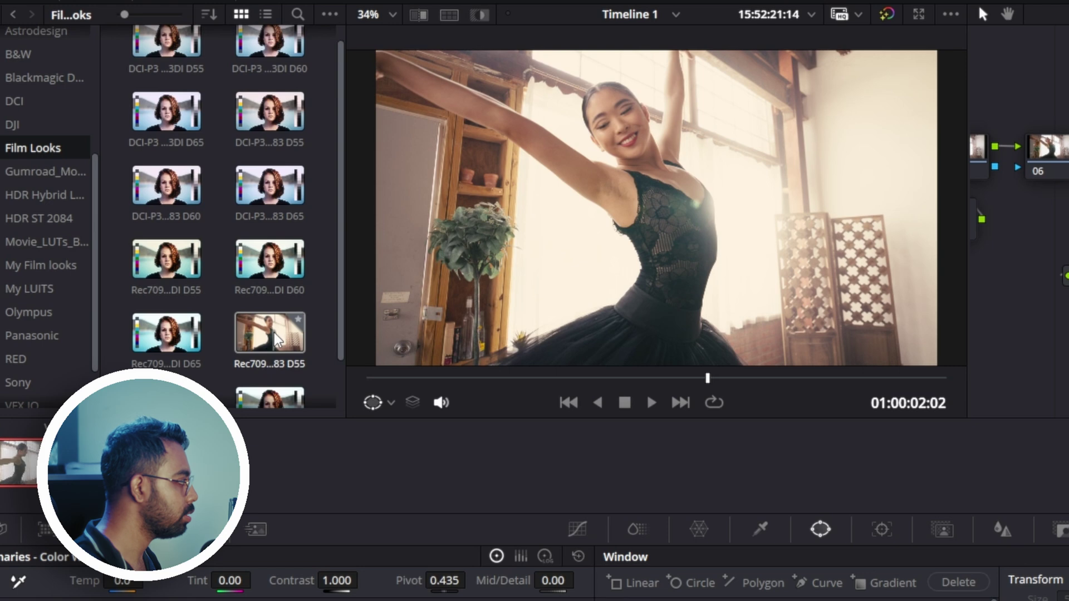
{"action": "left_click", "coordinate": [275, 339]}
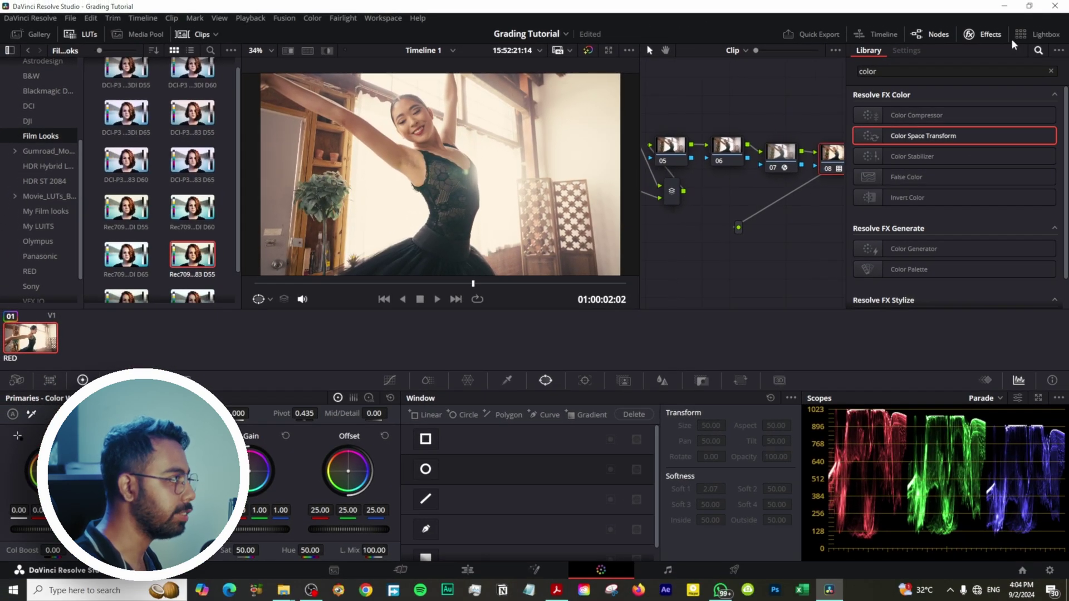
{"action": "left_click", "coordinate": [990, 36]}
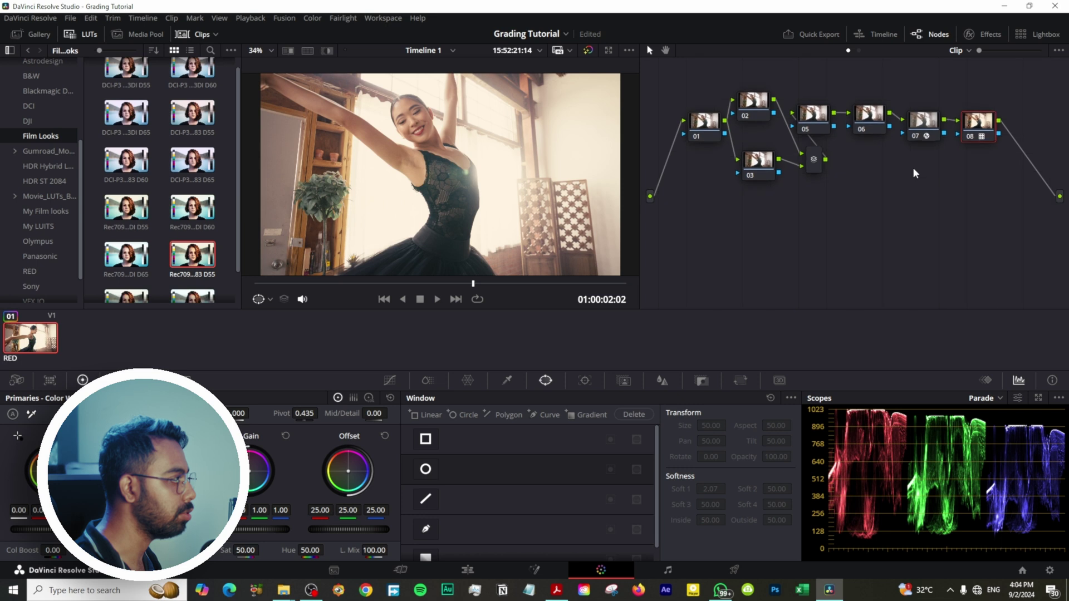
{"action": "right_click", "coordinate": [896, 82]}
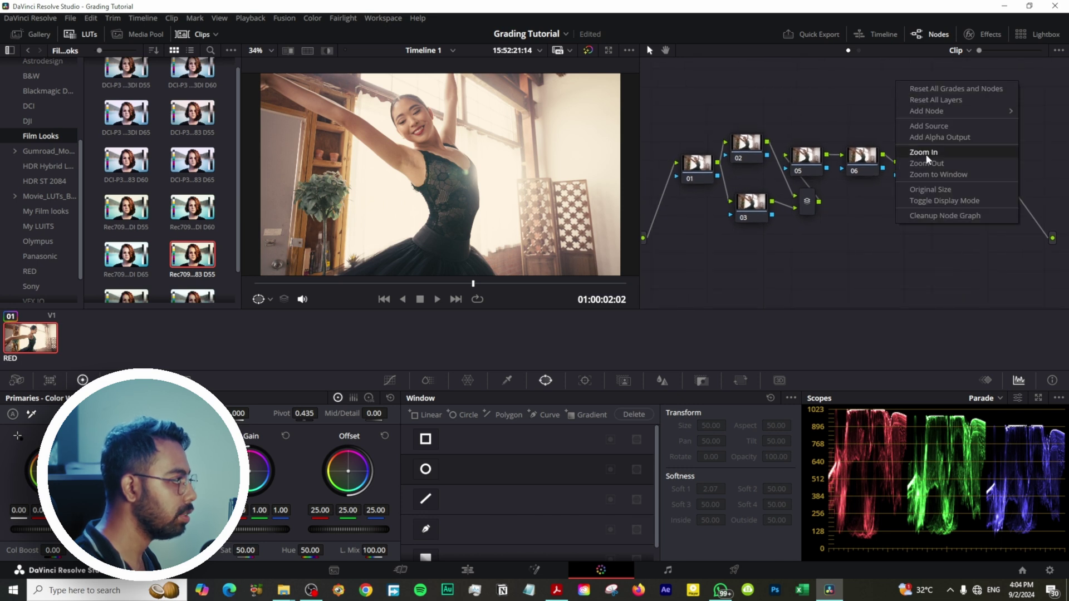
Clean up the node graph layout and label node 06 'BAL'
{"action": "left_click", "coordinate": [933, 216]}
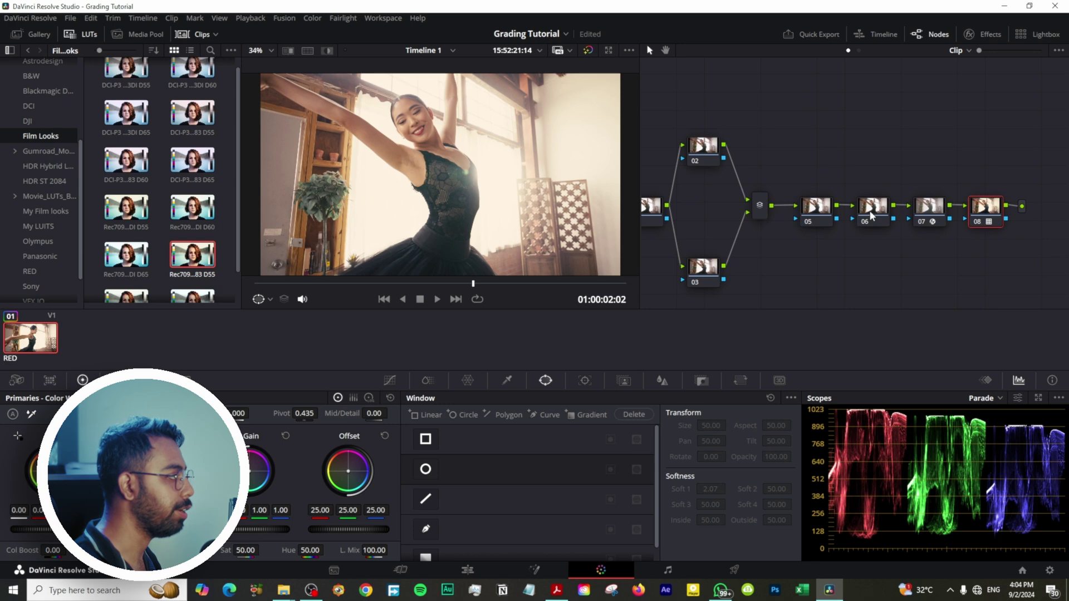
{"action": "left_click", "coordinate": [871, 216]}
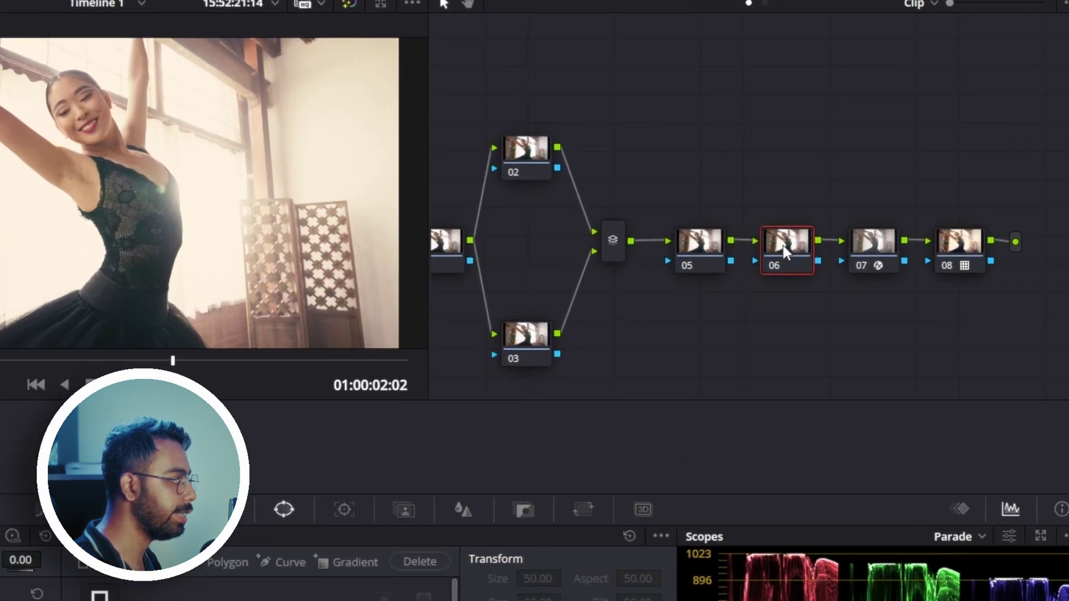
{"action": "right_click", "coordinate": [872, 214]}
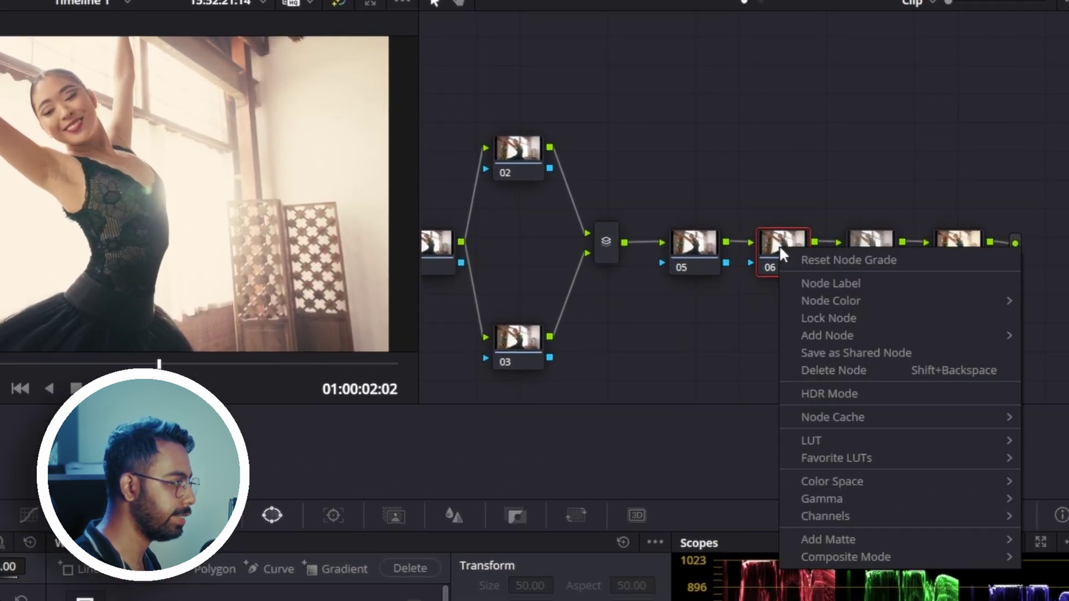
{"action": "left_click", "coordinate": [817, 284]}
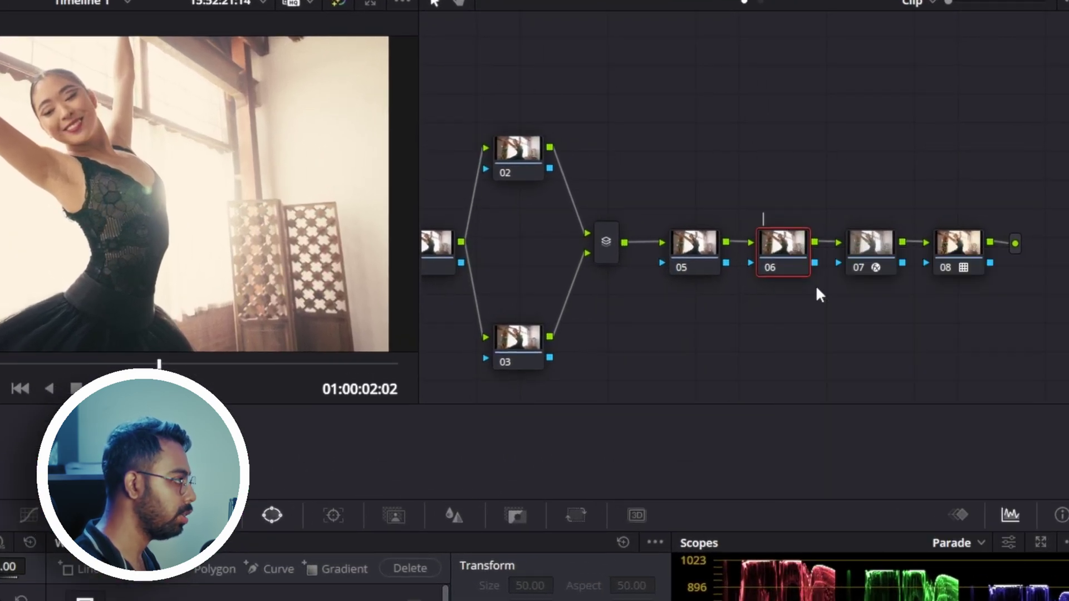
{"action": "type", "text": "BAL"}
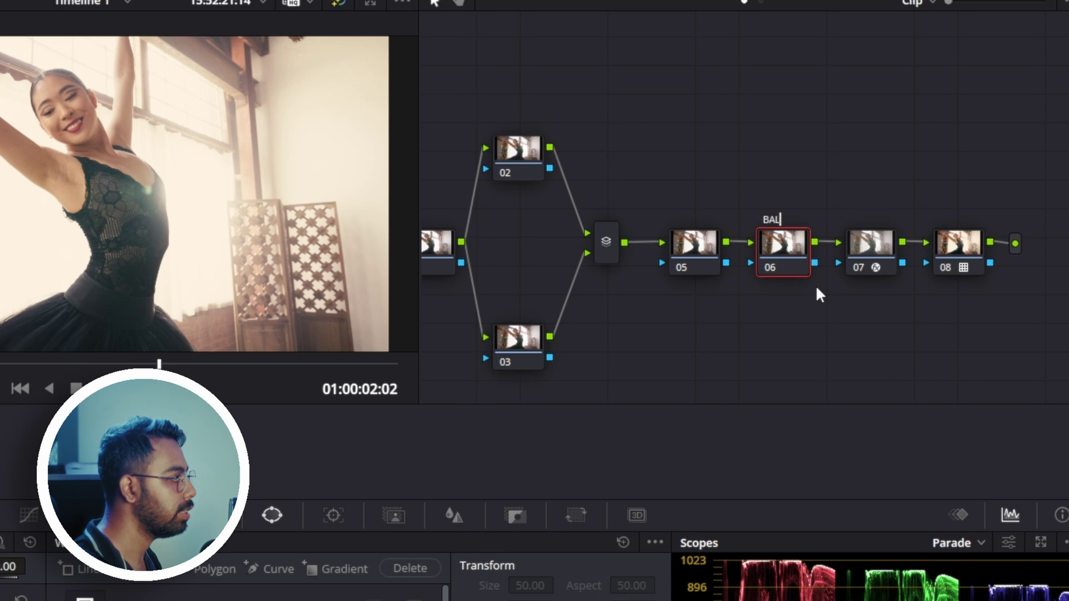
{"action": "key", "text": "Return"}
Label node 05 'SAT'
{"action": "left_click", "coordinate": [693, 251]}
{"action": "right_click", "coordinate": [692, 251]}
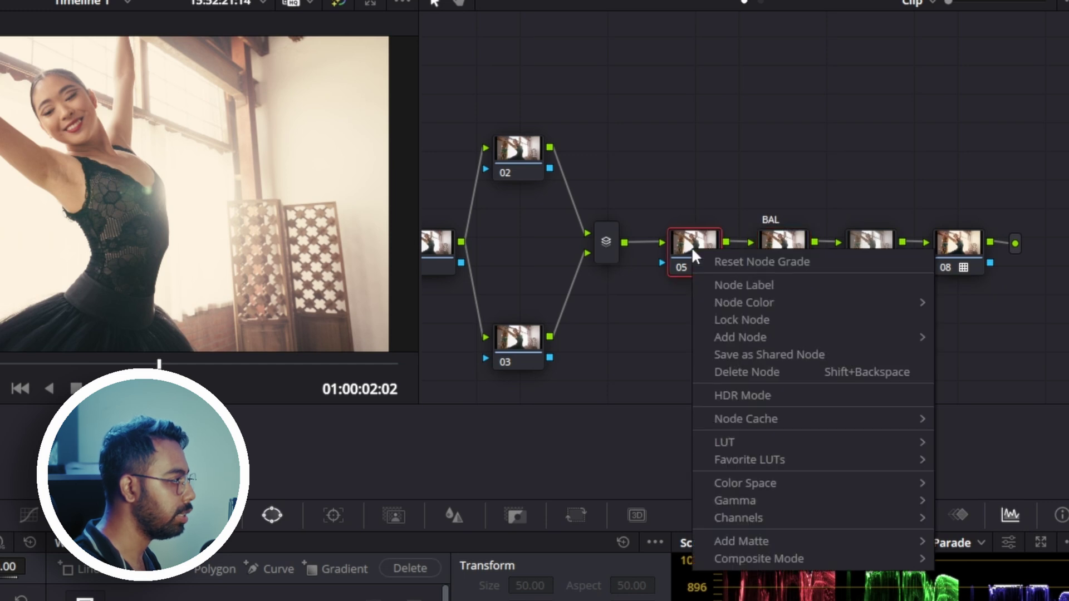
{"action": "left_click", "coordinate": [716, 285]}
{"action": "type", "text": "SAT"}
{"action": "left_click", "coordinate": [776, 262]}
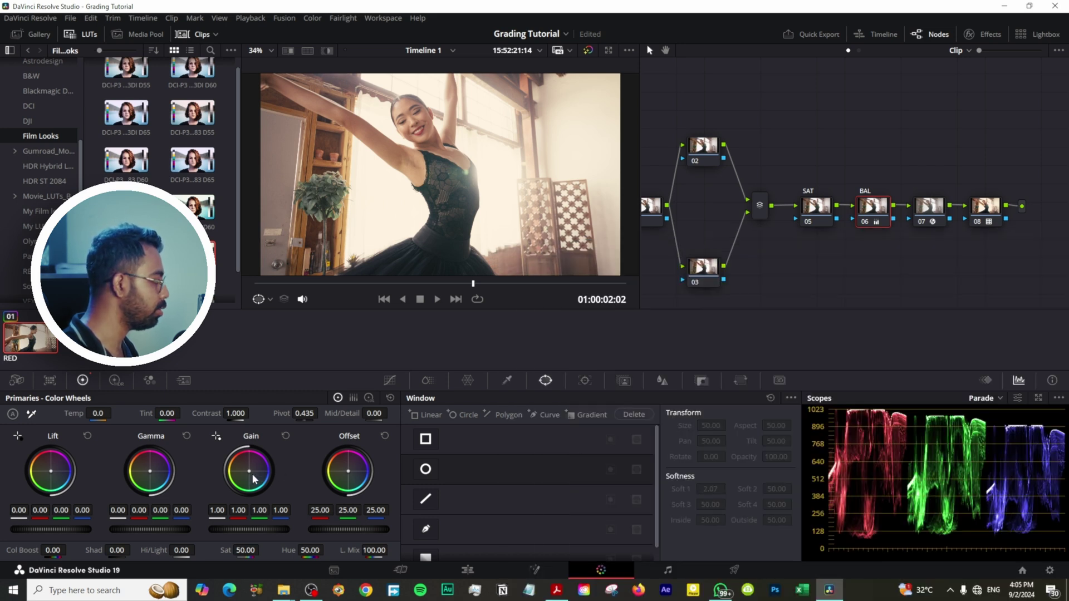
In node 06, tint Gain toward blue, set contrast 1.236, lower master Gain, lift Gamma to 0.03
{"action": "left_click_drag", "start_coordinate": [249, 471], "coordinate": [307, 496]}
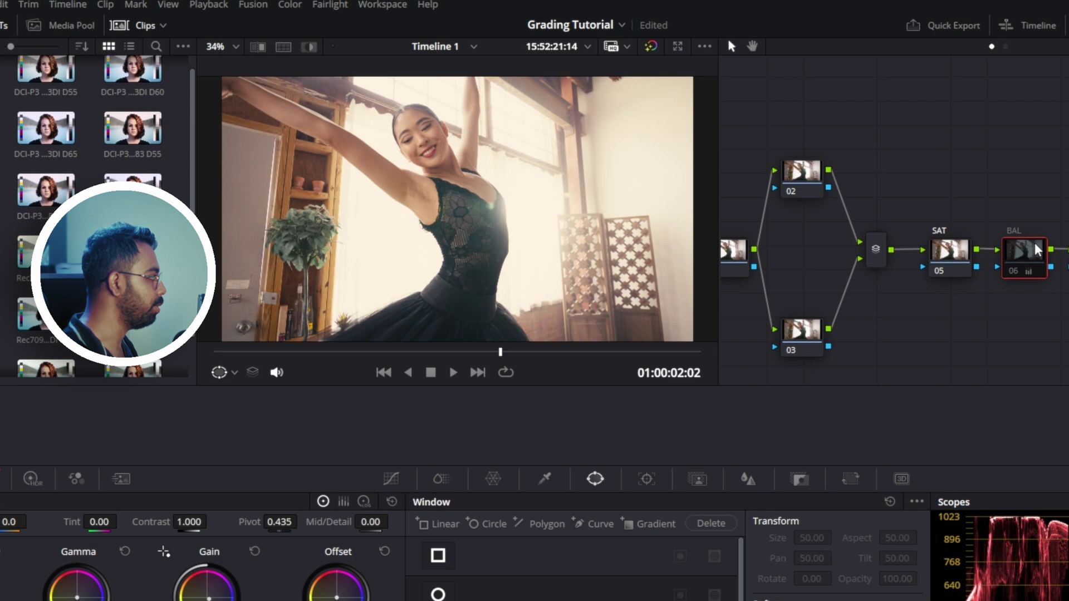
{"action": "key", "text": "ctrl+d"}
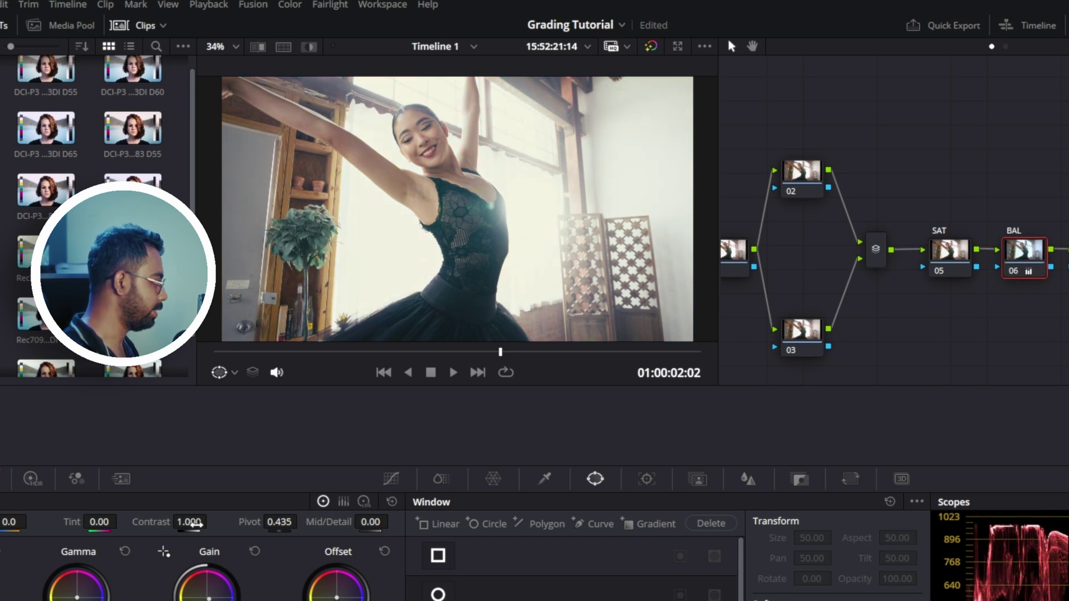
{"action": "left_click_drag", "start_coordinate": [196, 523], "coordinate": [222, 523]}
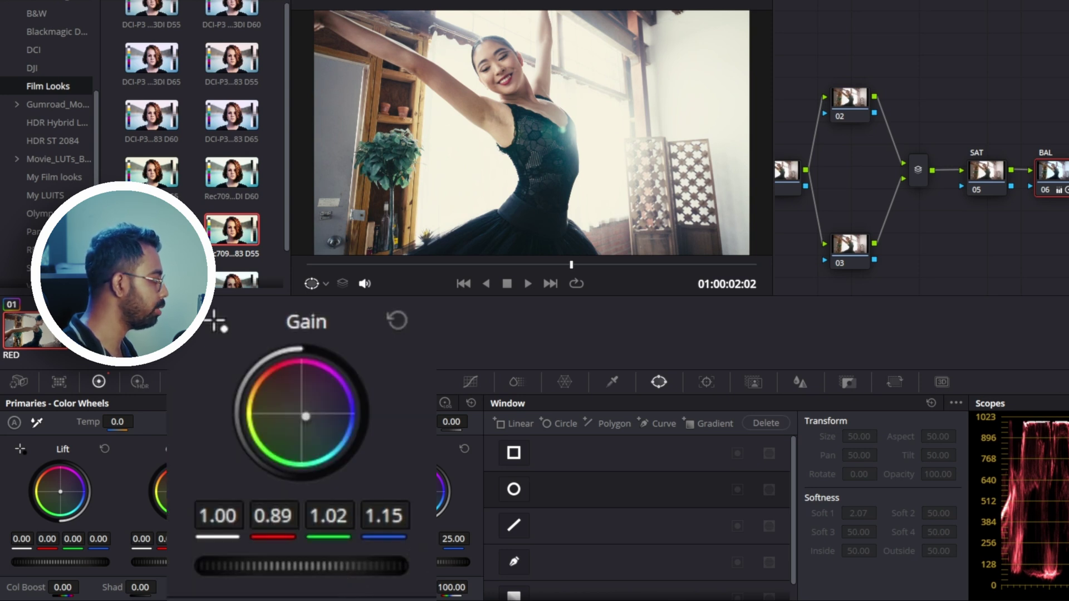
{"action": "left_click_drag", "start_coordinate": [312, 565], "coordinate": [258, 565]}
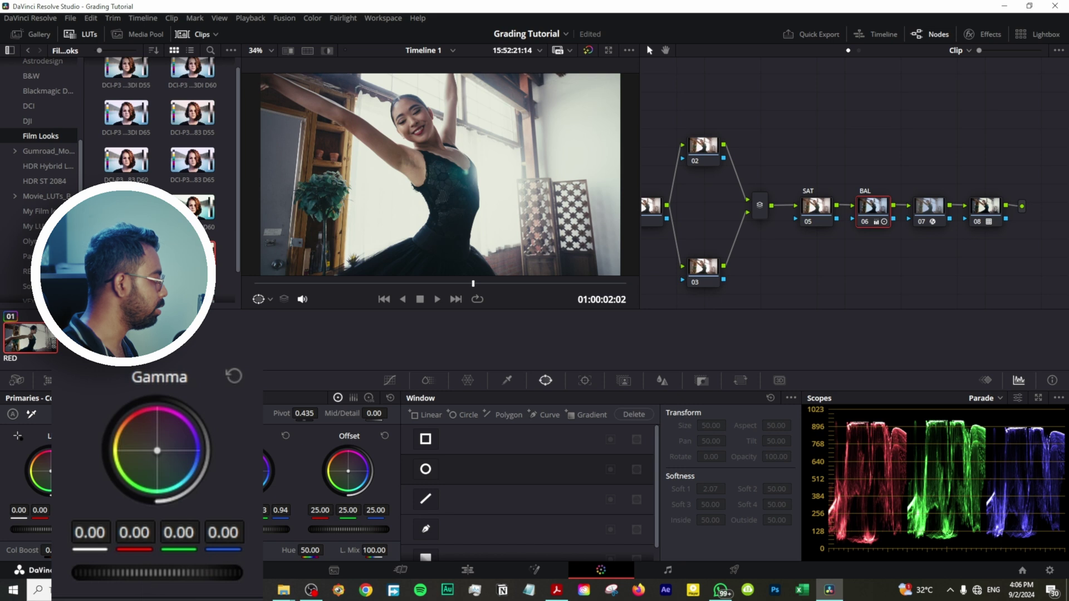
{"action": "left_click_drag", "start_coordinate": [159, 529], "coordinate": [167, 529]}
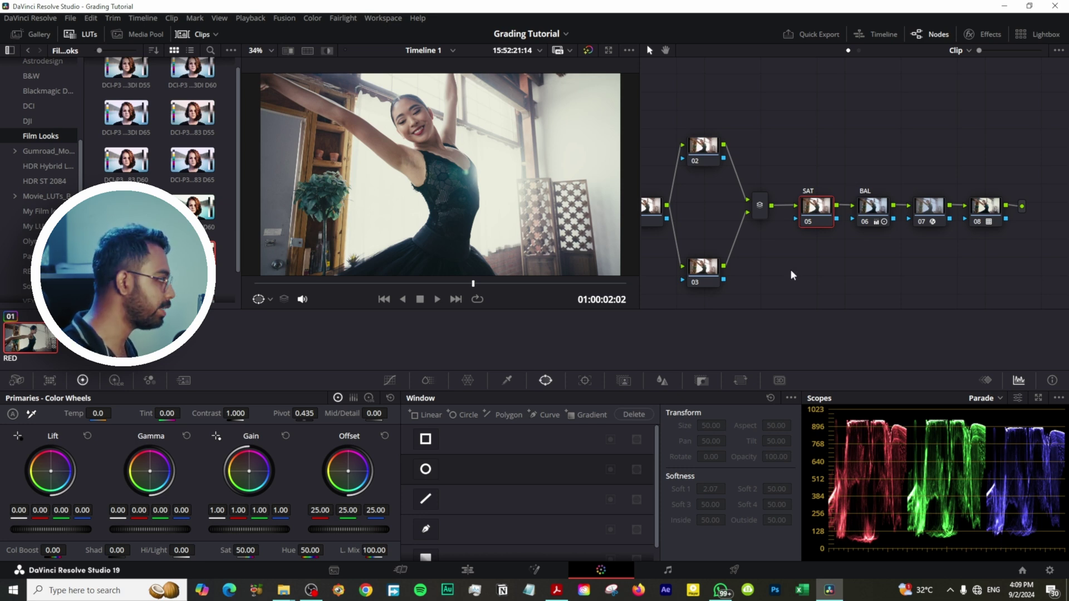
Try saturation 69.6 and colour boost 22 on node 05, reset them, then switch it to HSV
{"action": "left_click_drag", "start_coordinate": [243, 550], "coordinate": [292, 550]}
{"action": "left_click_drag", "start_coordinate": [44, 550], "coordinate": [61, 550]}
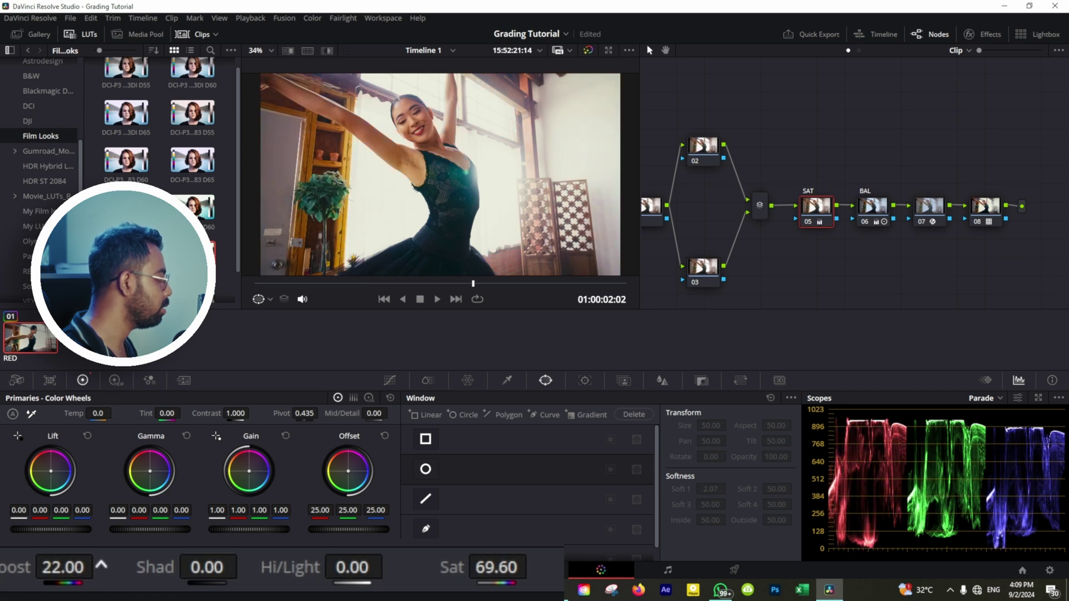
{"action": "key", "text": "shift+Home"}
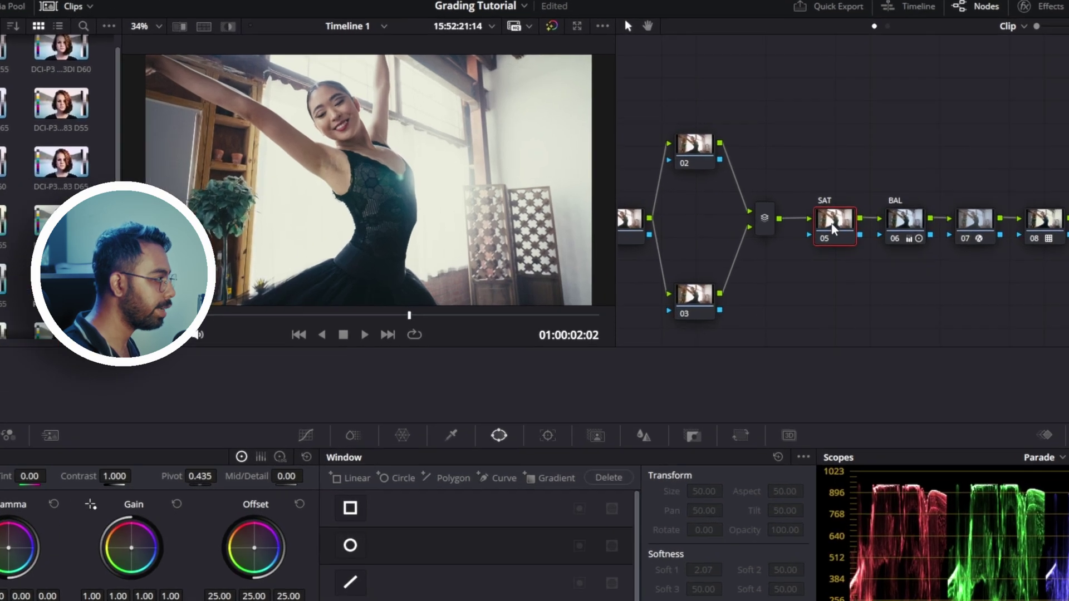
{"action": "right_click", "coordinate": [813, 209]}
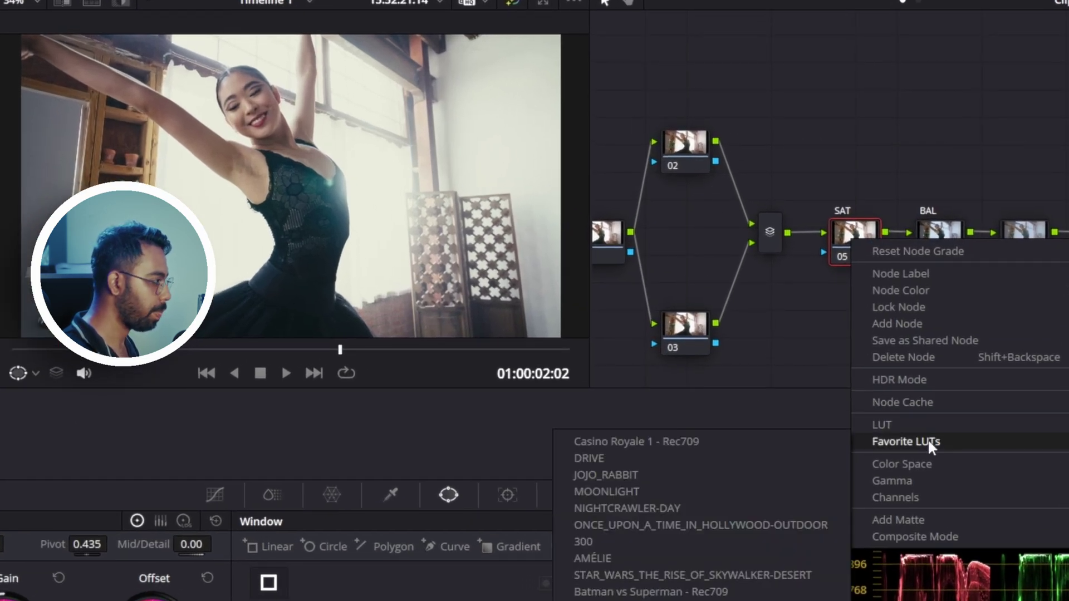
{"action": "mouse_move", "coordinate": [927, 462]}
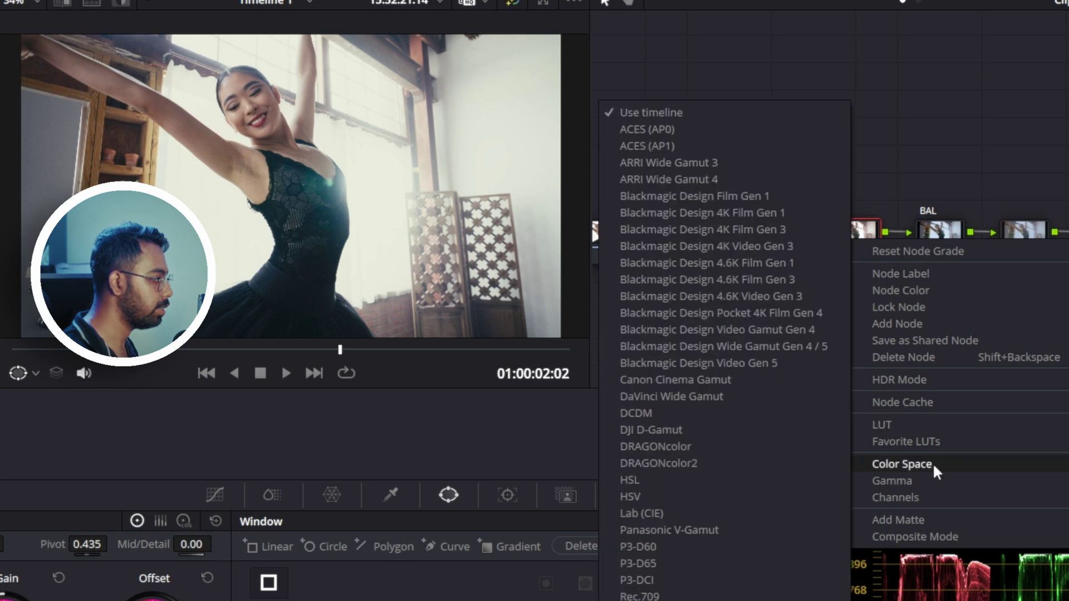
{"action": "left_click", "coordinate": [689, 496]}
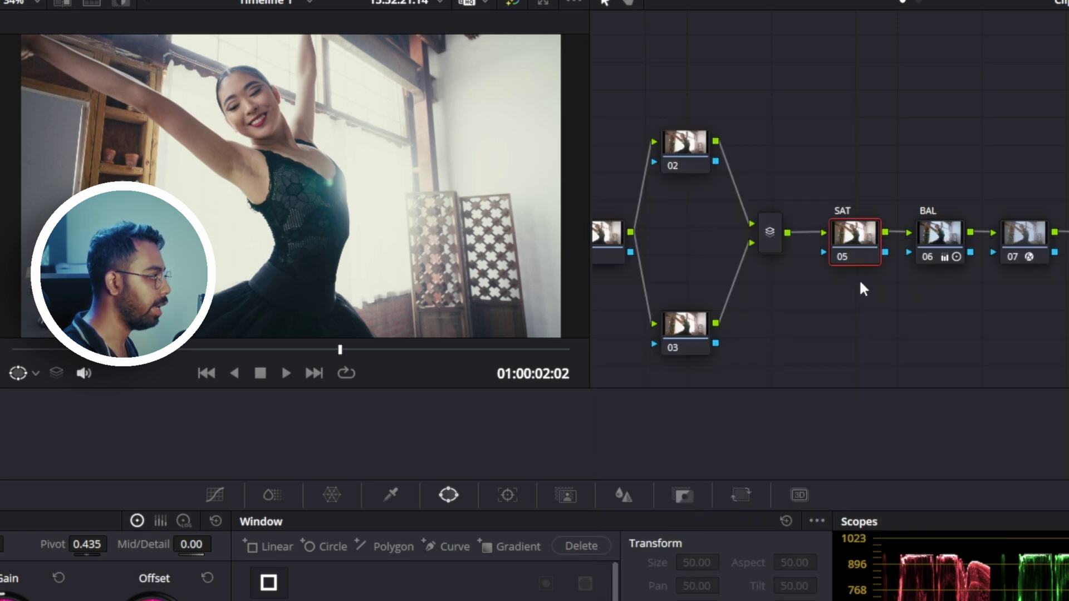
Toggle the SAT node's channels, turning off Channel 1 and adjusting Channel 2
{"action": "right_click", "coordinate": [855, 253]}
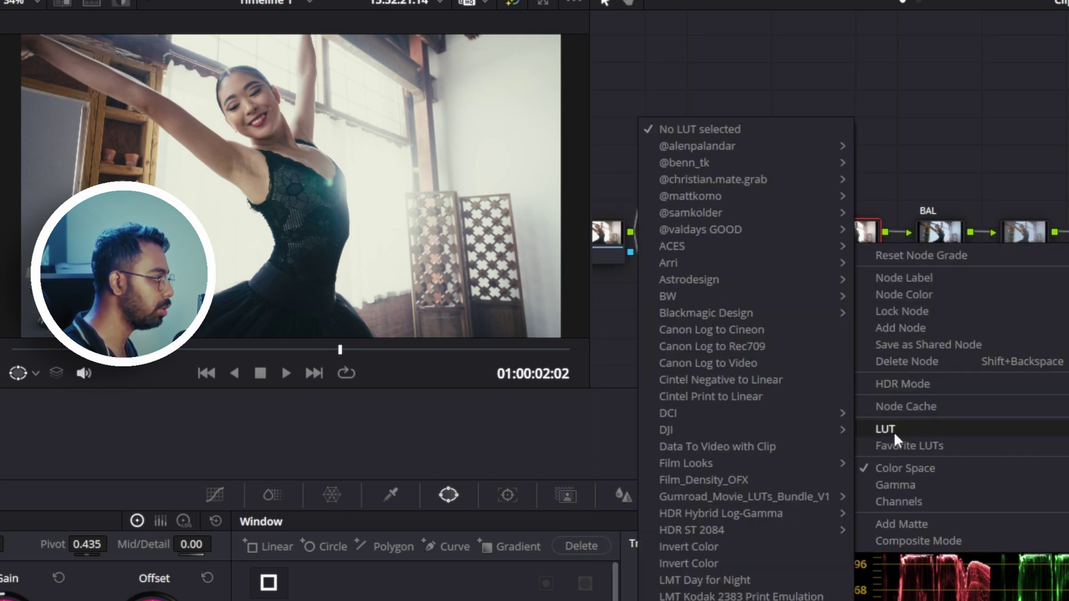
{"action": "mouse_move", "coordinate": [888, 501]}
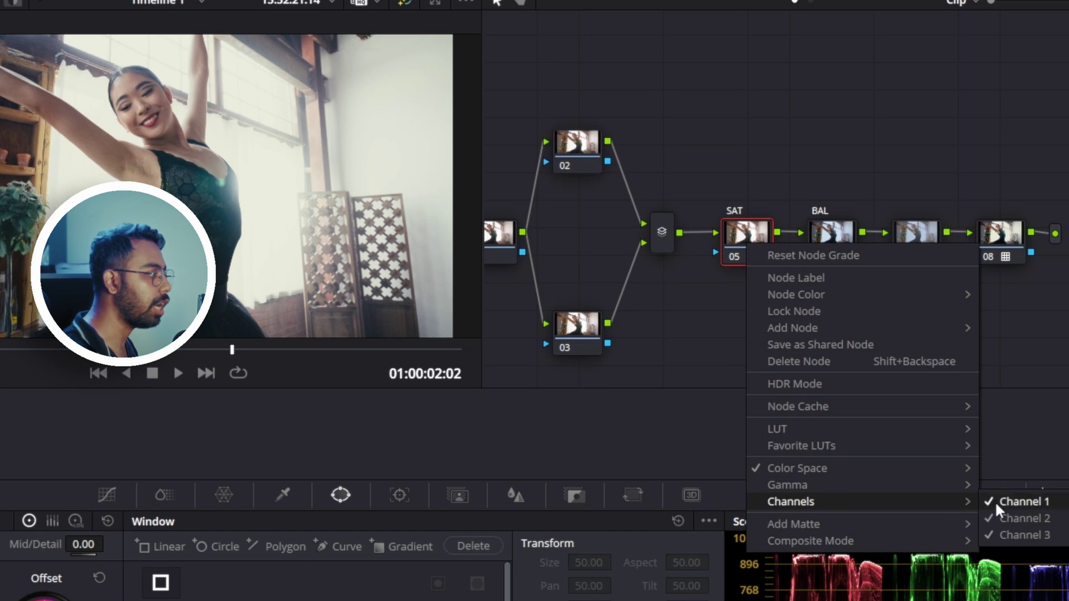
{"action": "left_click", "coordinate": [1000, 501]}
{"action": "right_click", "coordinate": [740, 243]}
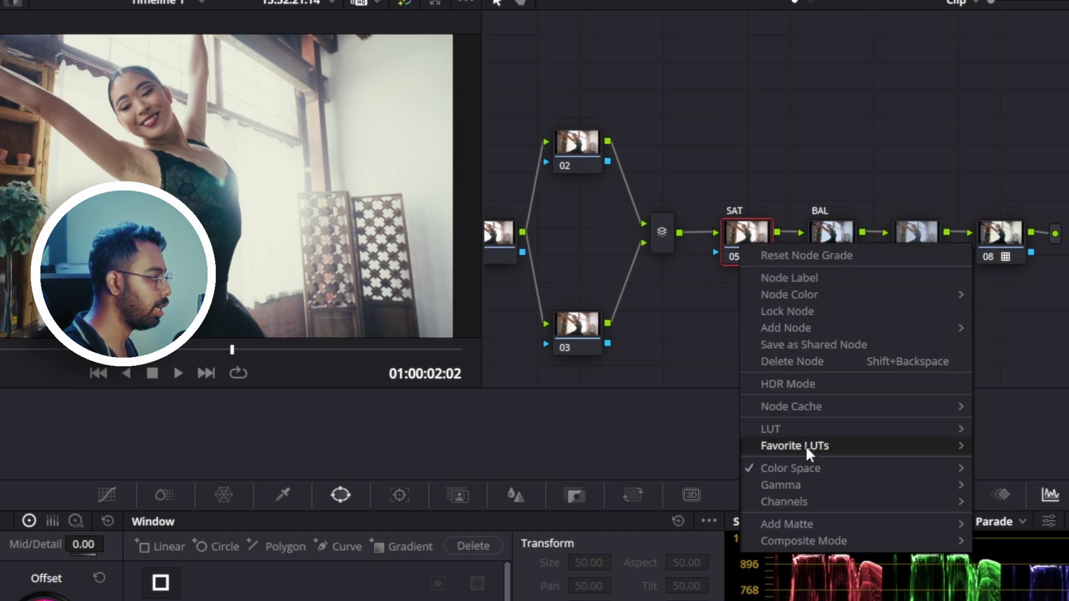
{"action": "mouse_move", "coordinate": [809, 502]}
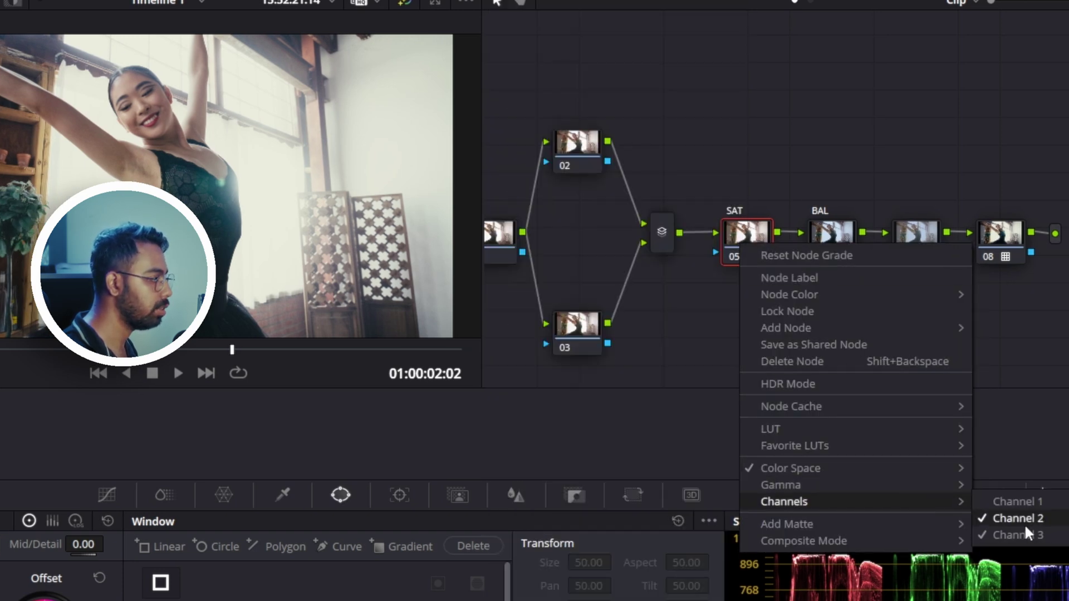
{"action": "left_click", "coordinate": [993, 517]}
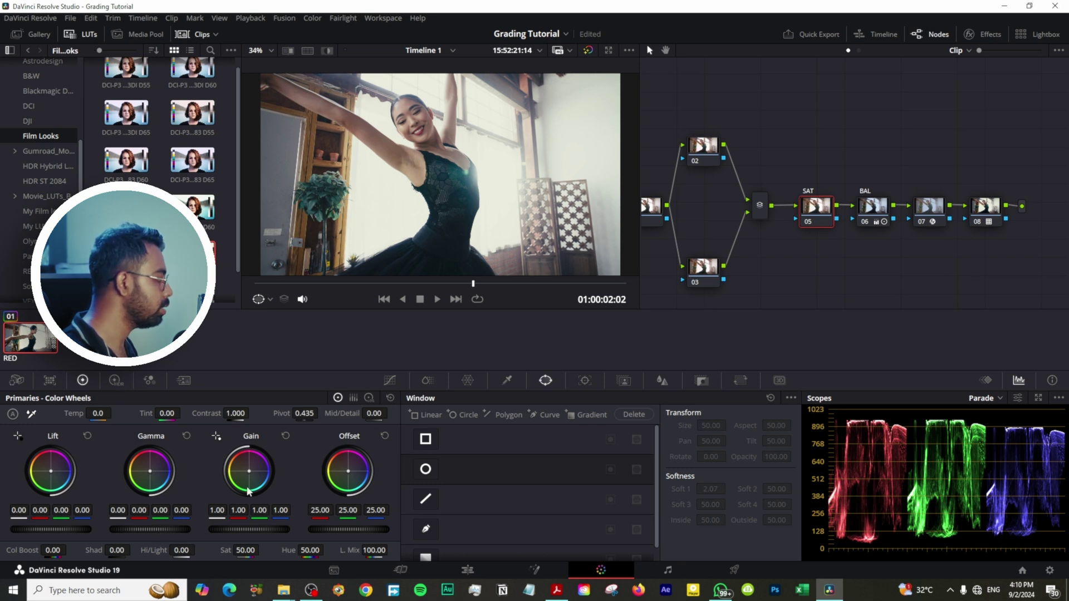
Raise node 05's master Gamma to 0.06 on all channels, then select node 02
{"action": "left_click_drag", "start_coordinate": [158, 532], "coordinate": [177, 533]}
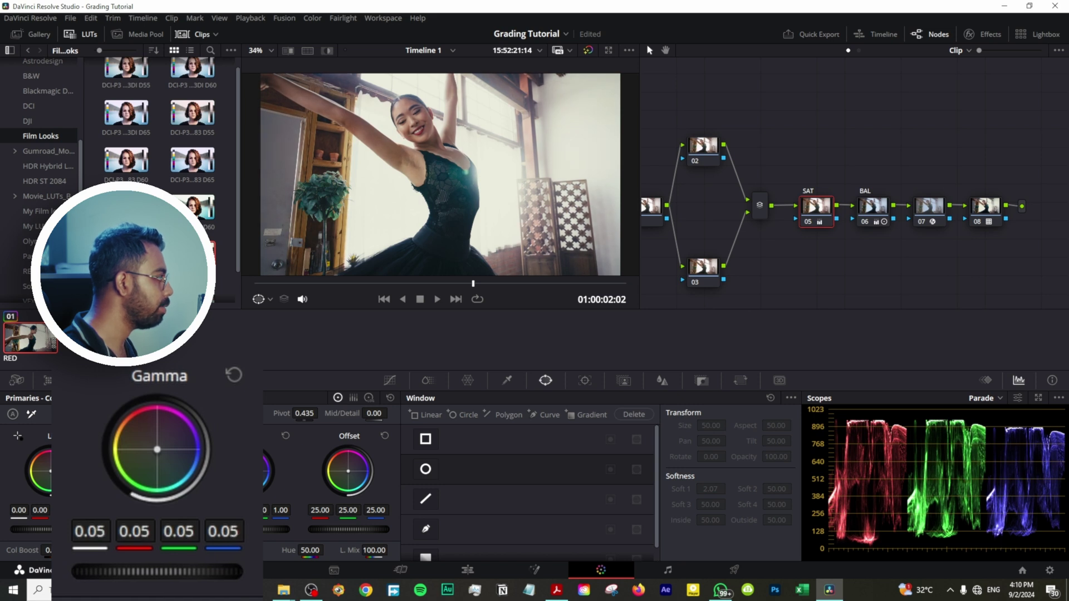
{"action": "left_click_drag", "start_coordinate": [92, 573], "coordinate": [96, 573]}
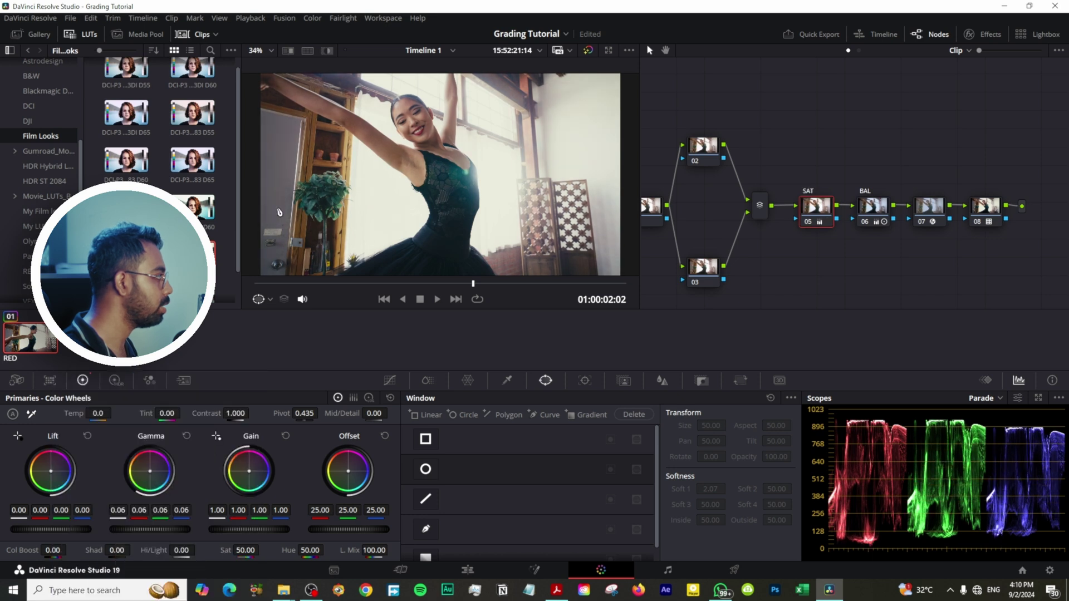
{"action": "scroll", "coordinate": [341, 178], "scroll_direction": "up", "scroll_amount": 5}
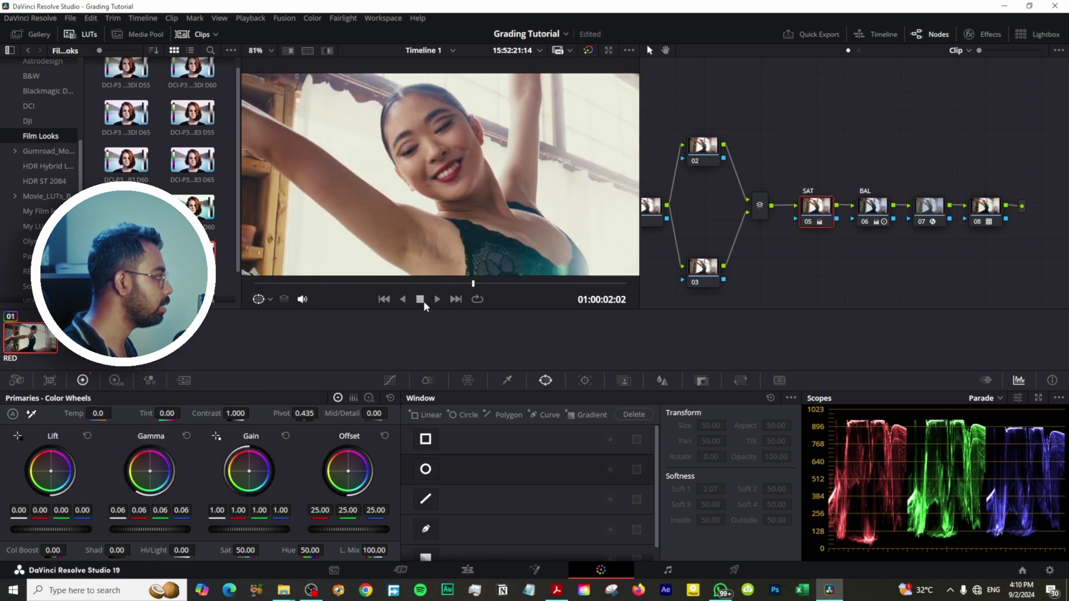
{"action": "scroll", "coordinate": [422, 210], "scroll_direction": "down", "scroll_amount": 5}
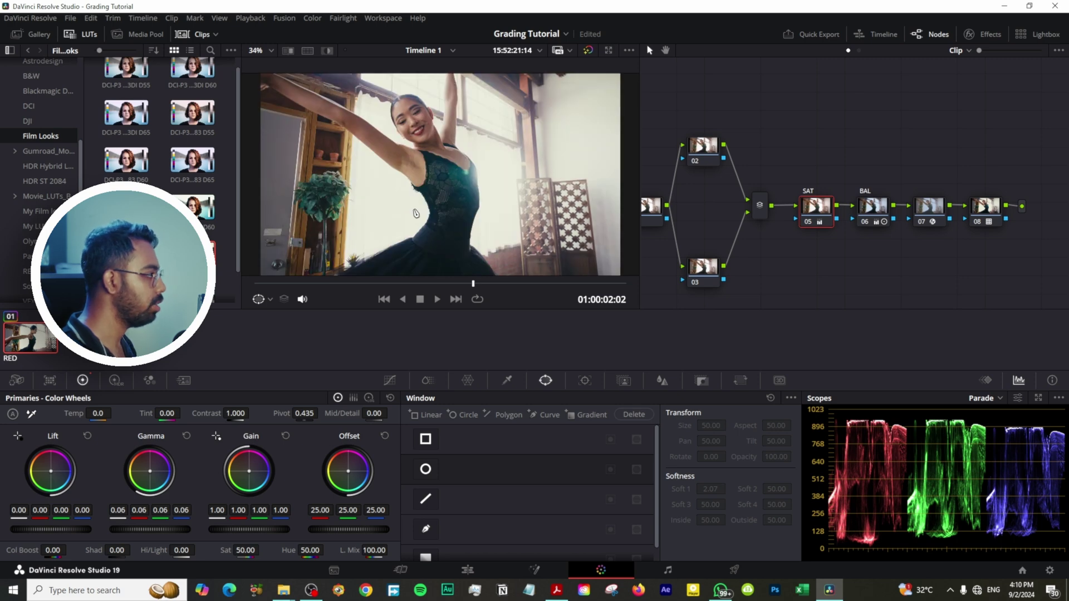
{"action": "left_click_drag", "start_coordinate": [707, 157], "coordinate": [705, 142]}
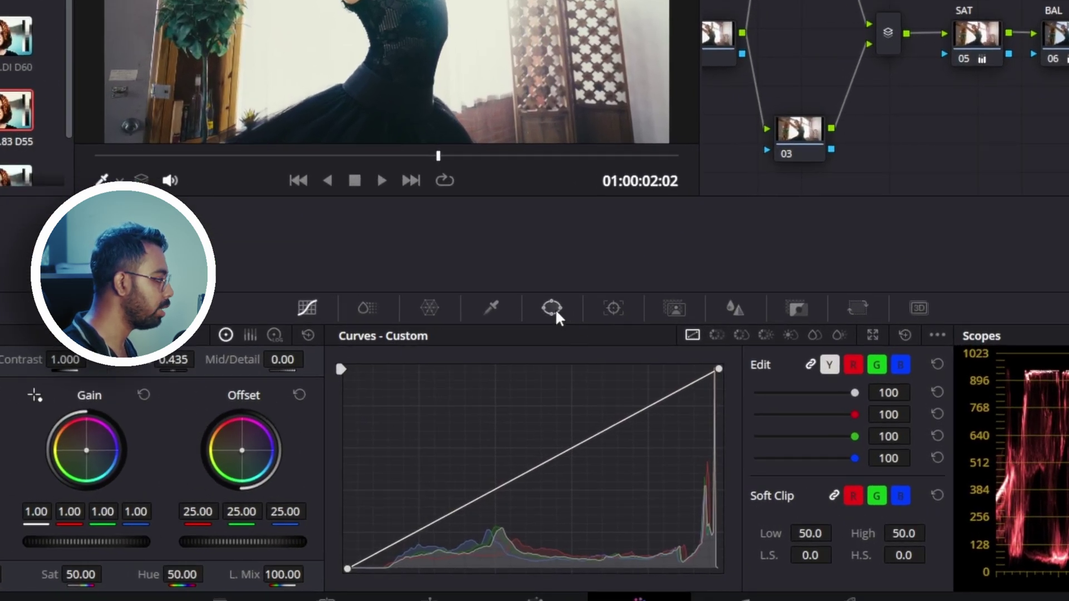
Add a large feathered circle window around the dancer on node 02, with Gain 1.03 and Contrast 1.126
{"action": "left_click", "coordinate": [555, 308]}
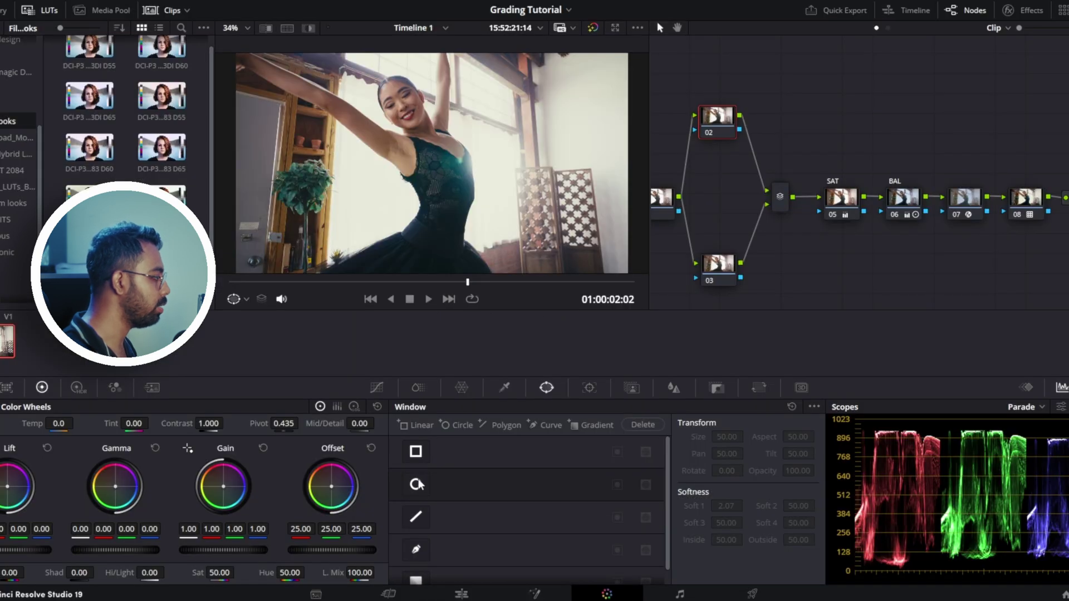
{"action": "left_click", "coordinate": [416, 484]}
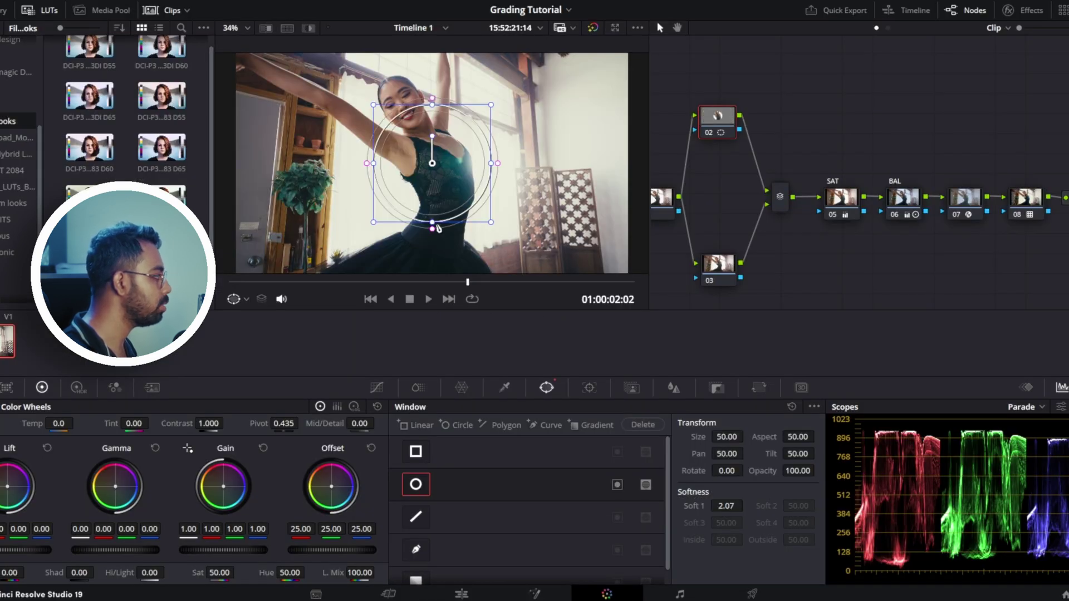
{"action": "left_click_drag", "start_coordinate": [439, 245], "coordinate": [471, 147]}
{"action": "scroll", "coordinate": [471, 148], "scroll_direction": "down", "scroll_amount": 2}
{"action": "left_click_drag", "start_coordinate": [726, 505], "coordinate": [749, 505]}
{"action": "left_click_drag", "start_coordinate": [418, 150], "coordinate": [411, 131]}
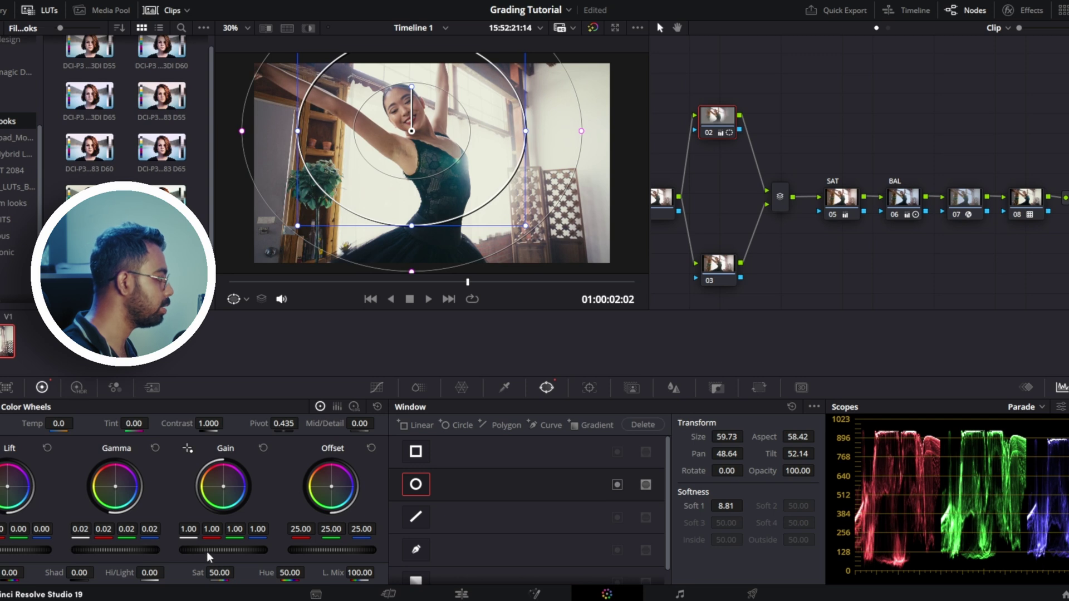
{"action": "left_click_drag", "start_coordinate": [207, 551], "coordinate": [220, 551]}
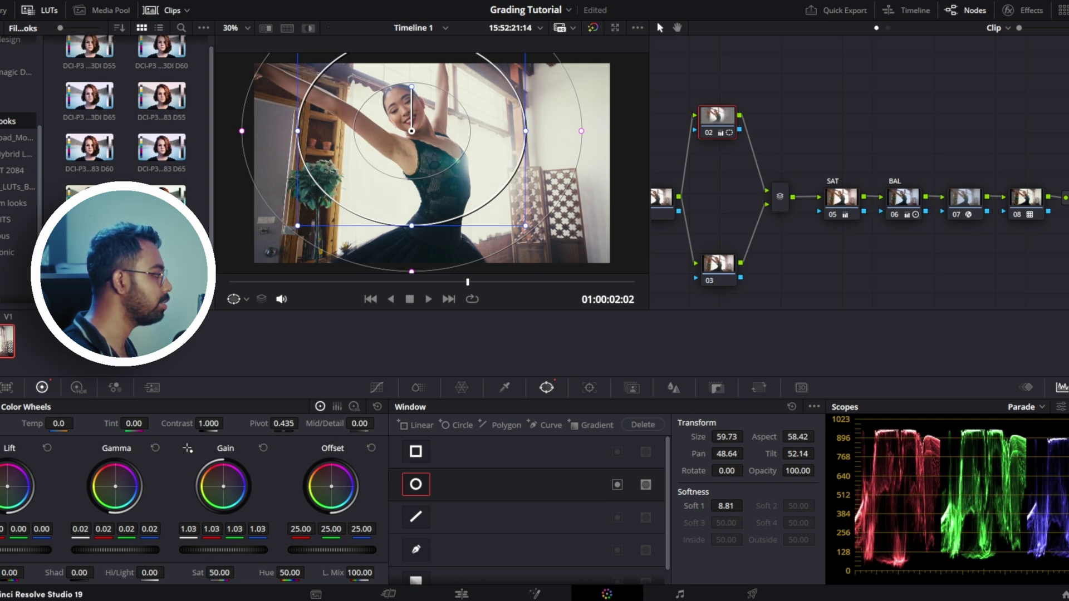
{"action": "left_click_drag", "start_coordinate": [211, 423], "coordinate": [218, 423]}
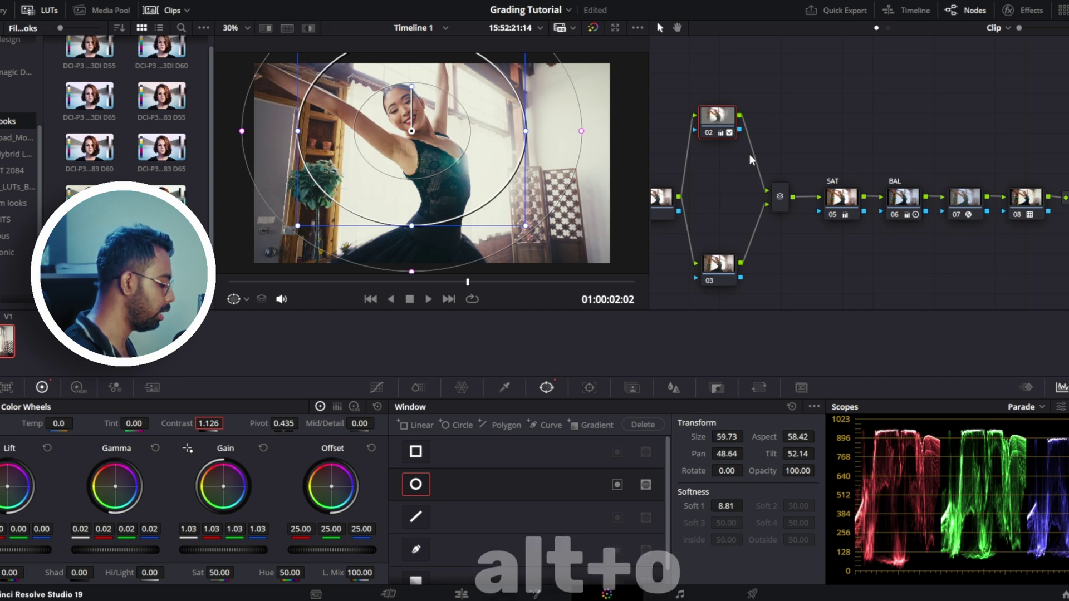
Add an Outside node for the area beyond the dancer's circle and check it with highlight preview
{"action": "key", "text": "alt+o"}
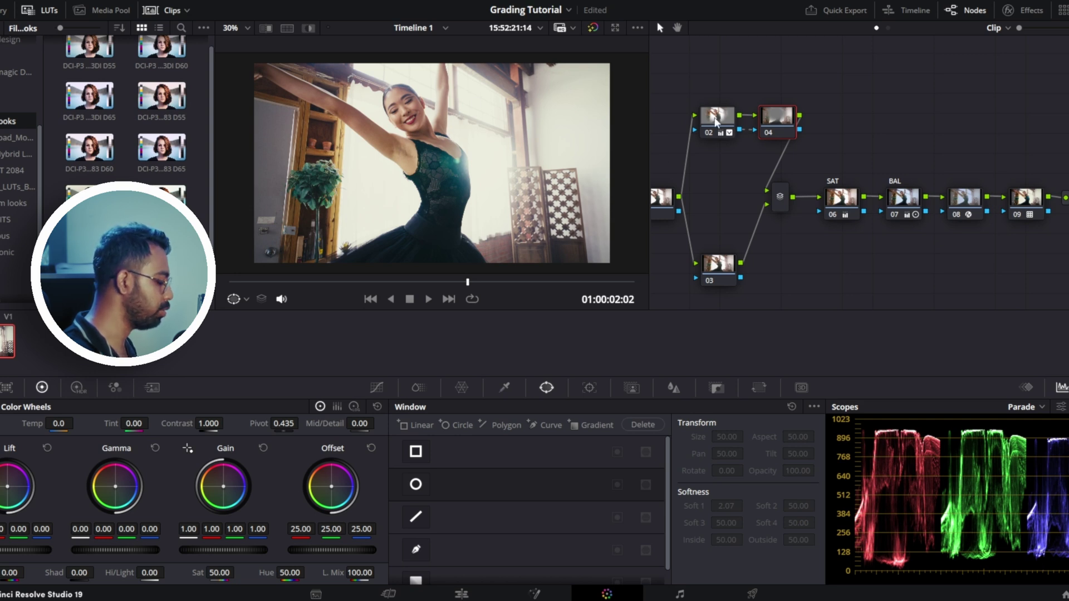
{"action": "key", "text": "shift+h"}
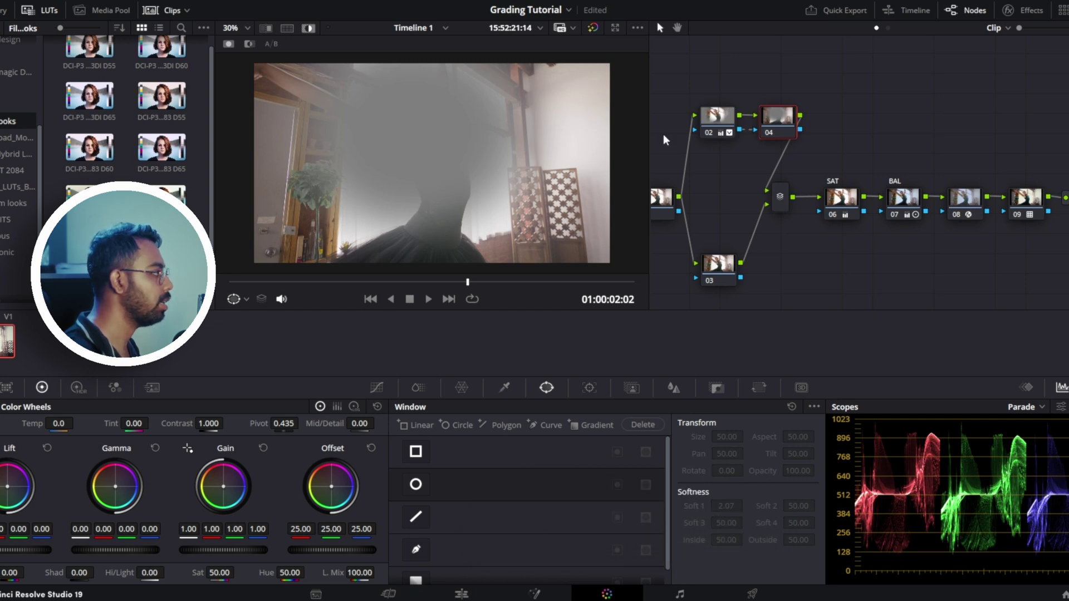
{"action": "left_click", "coordinate": [722, 124]}
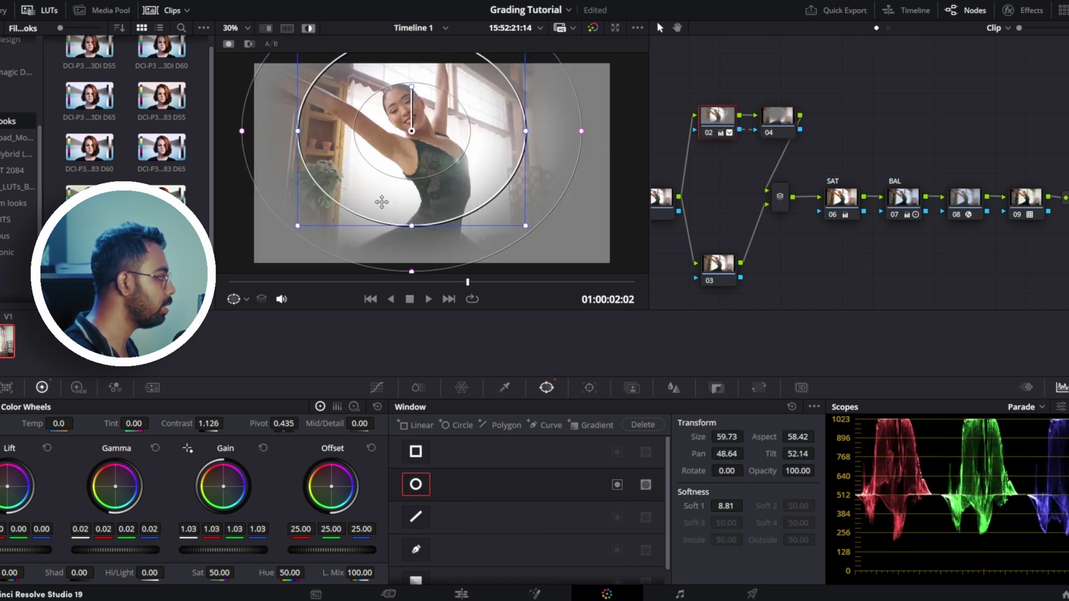
{"action": "left_click", "coordinate": [789, 127]}
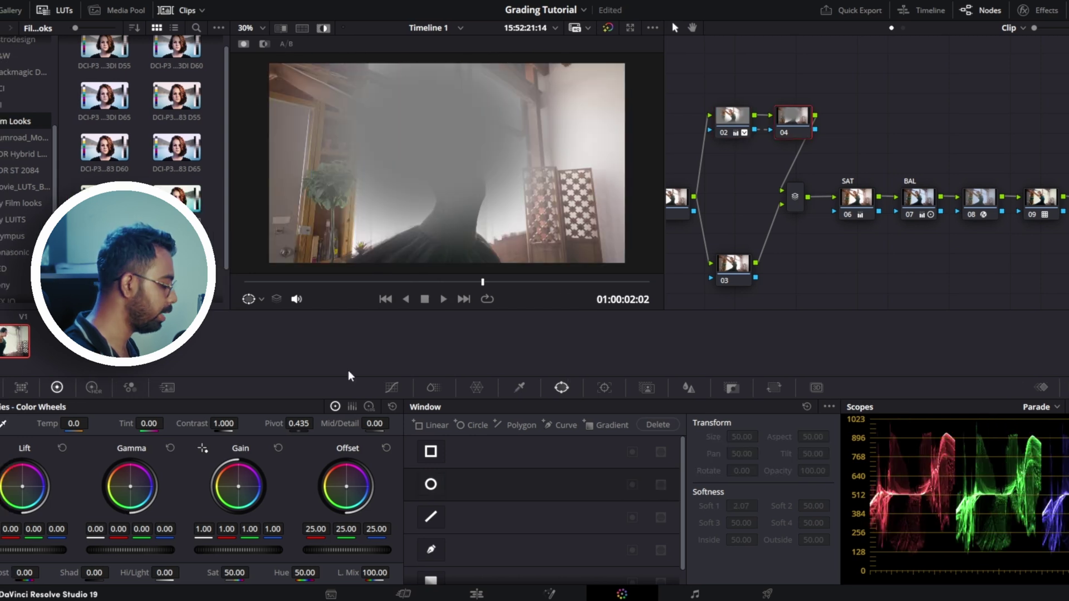
{"action": "key", "text": "shift+h"}
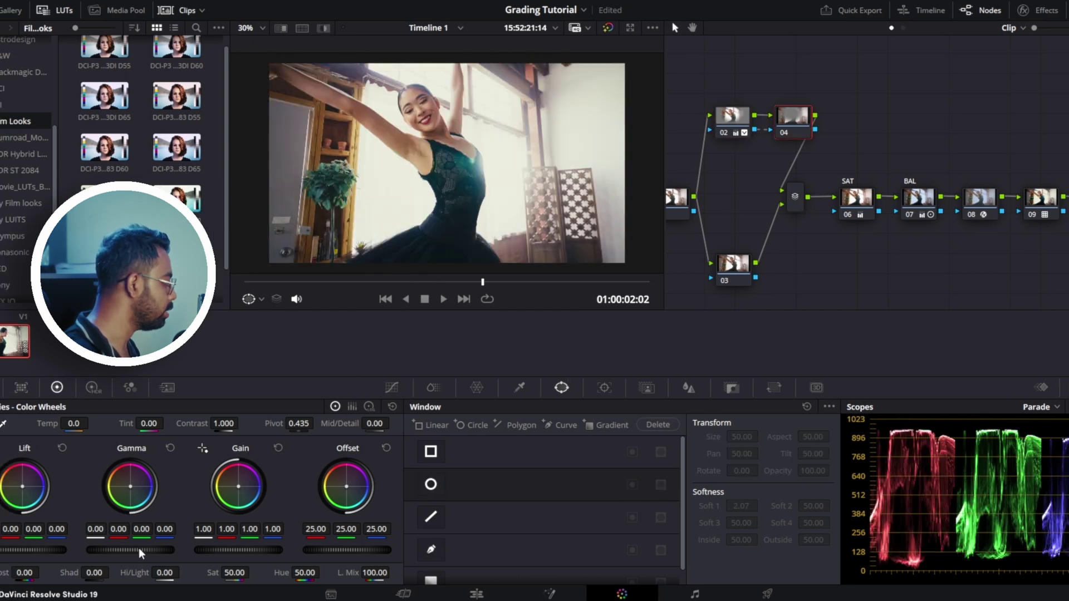
Darken the background with the Offset master wheel to 21.00 and compare against the original
{"action": "left_click_drag", "start_coordinate": [346, 549], "coordinate": [314, 550]}
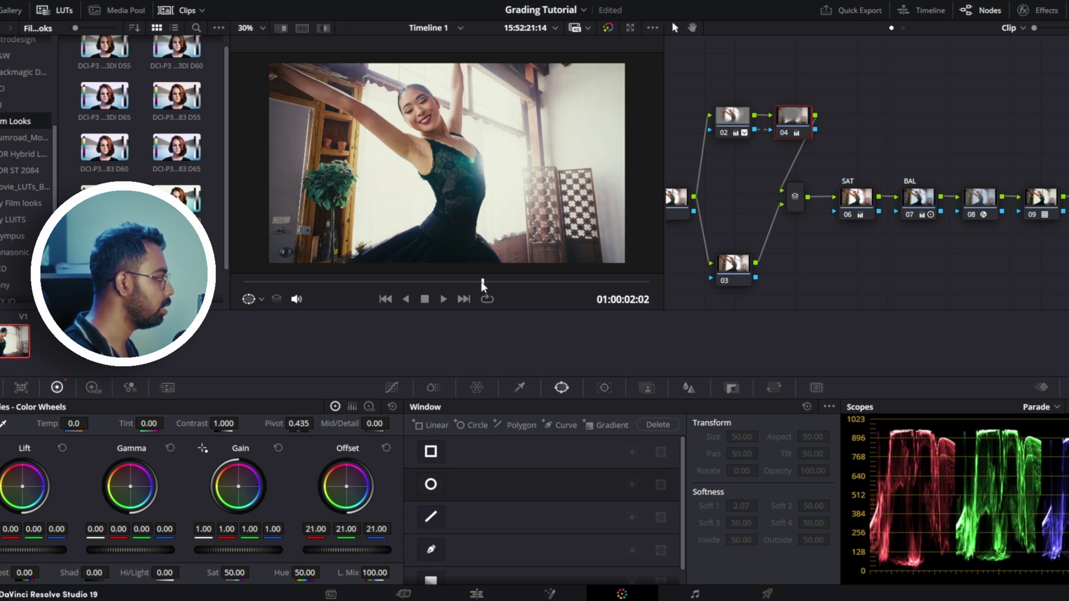
{"action": "mouse_move", "coordinate": [482, 283]}
{"action": "left_mouse_down"}
{"action": "mouse_move", "coordinate": [291, 296]}
{"action": "mouse_move", "coordinate": [549, 291]}
{"action": "mouse_move", "coordinate": [446, 293]}
{"action": "mouse_move", "coordinate": [539, 281]}
{"action": "mouse_move", "coordinate": [490, 281]}
{"action": "left_mouse_up"}
{"action": "key", "text": "shift+d"}
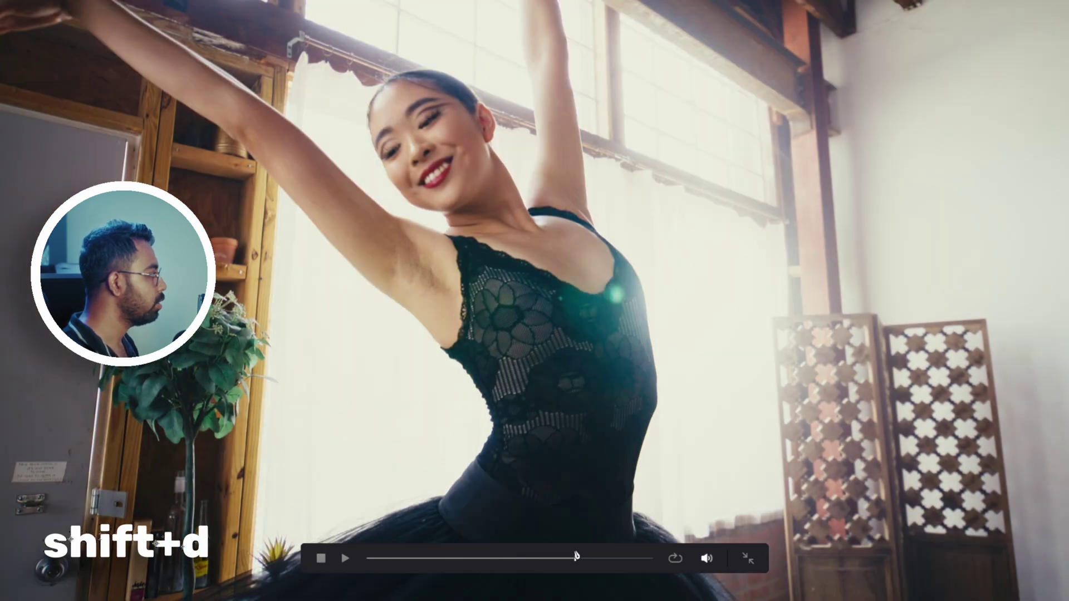
Leave full-screen view and add serial nodes 10 and 11 after node 09 with Alt+S
{"action": "key", "text": "p"}
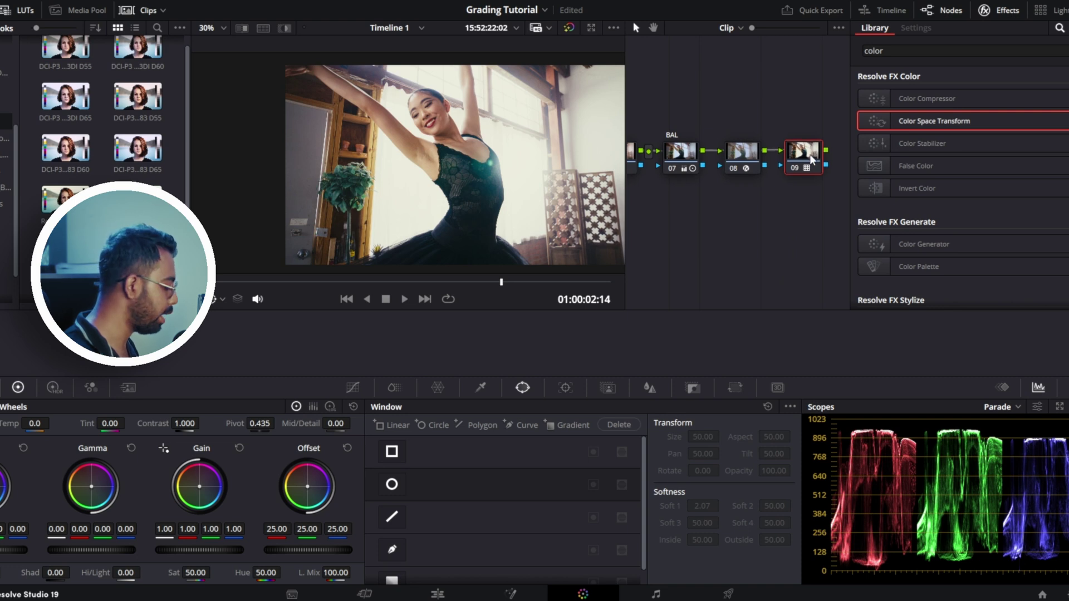
{"action": "key", "text": "alt+s"}
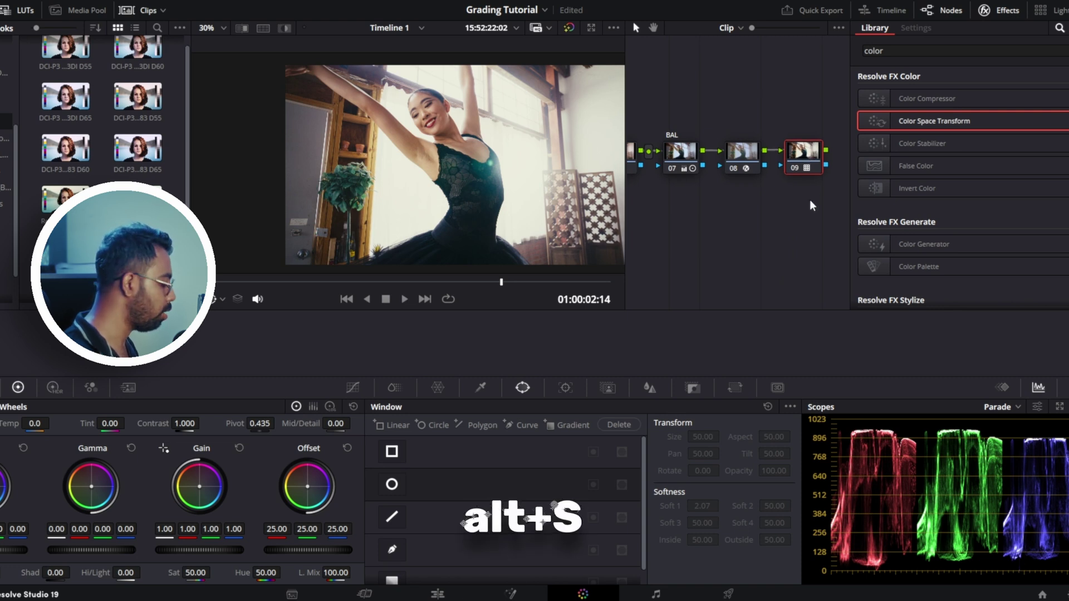
{"action": "key", "text": "alt+s"}
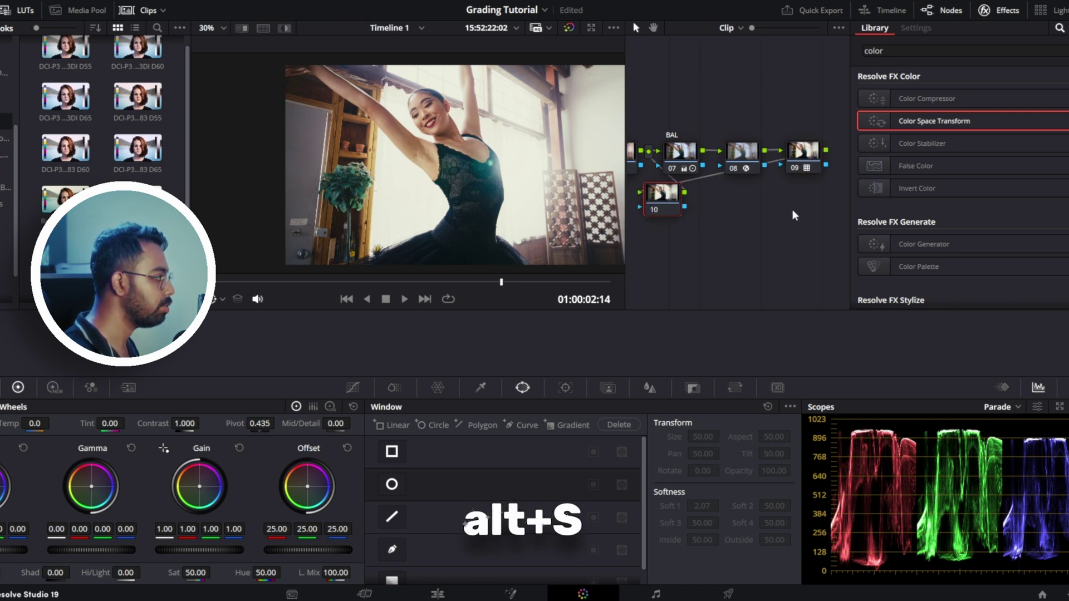
{"action": "key", "text": "alt+s"}
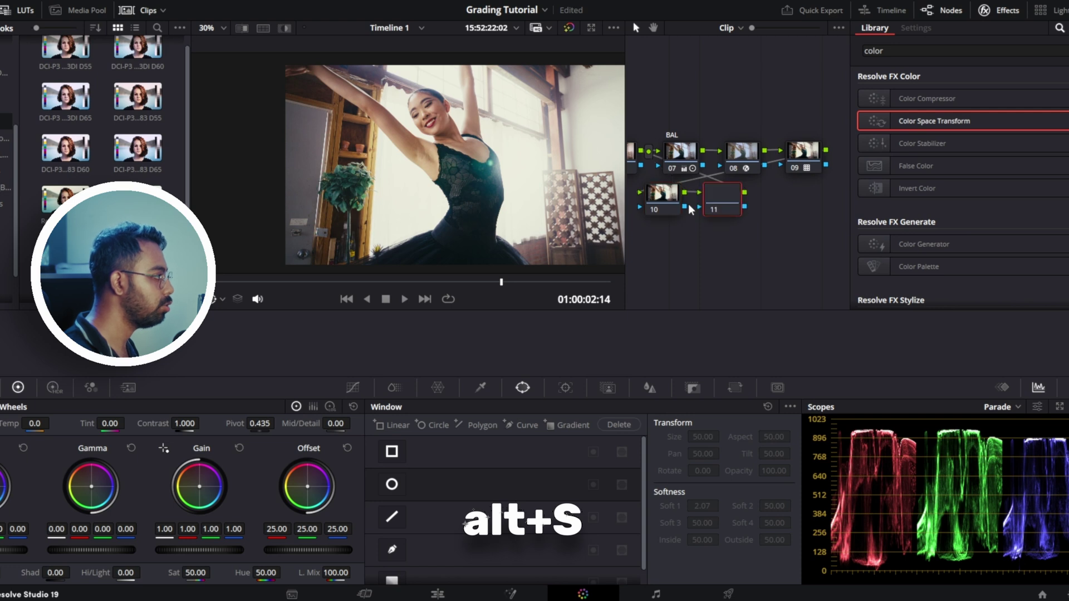
Apply Glow from the Effects Library to node 10 with Shine Threshold 0.890 and Spread 1.229
{"action": "left_click", "coordinate": [918, 52]}
{"action": "type", "text": "glow"}
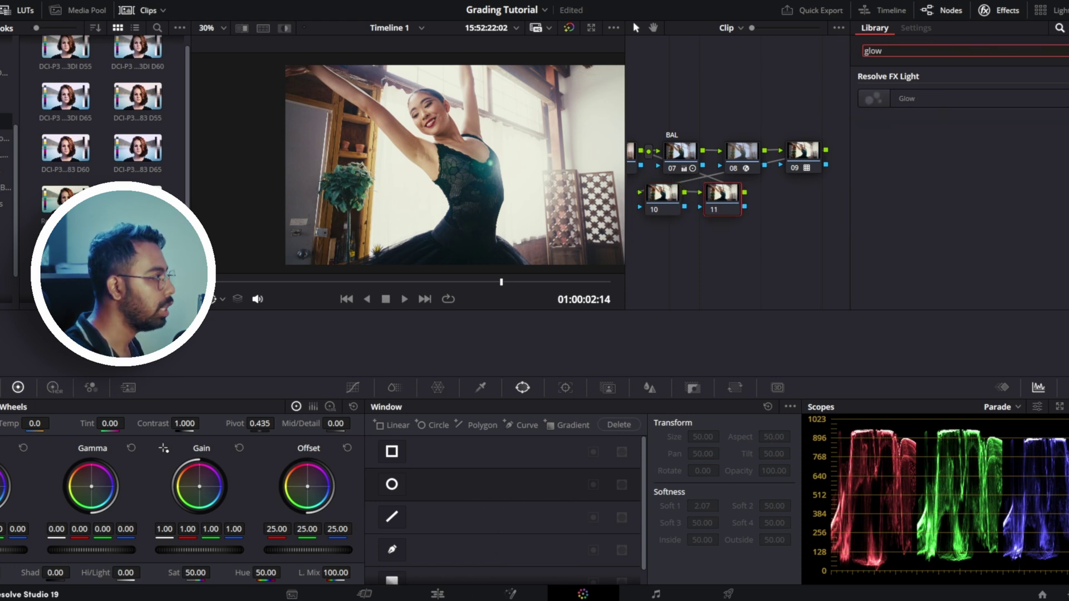
{"action": "left_click_drag", "start_coordinate": [944, 96], "coordinate": [656, 201]}
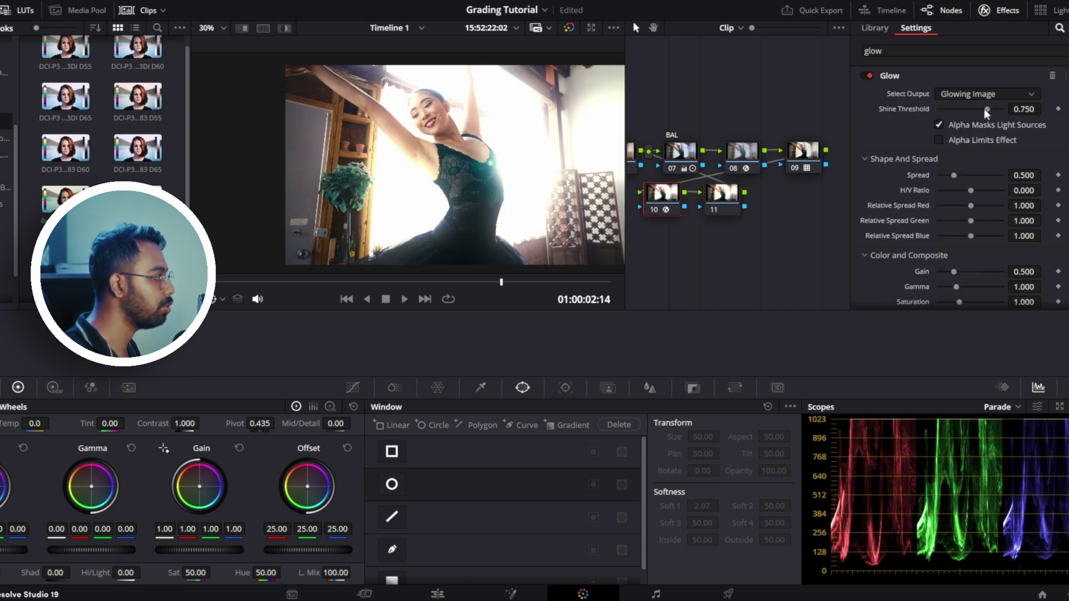
{"action": "mouse_move", "coordinate": [984, 109]}
{"action": "left_mouse_down"}
{"action": "mouse_move", "coordinate": [1000, 109]}
{"action": "mouse_move", "coordinate": [989, 108]}
{"action": "left_mouse_up"}
{"action": "left_click_drag", "start_coordinate": [954, 176], "coordinate": [978, 175]}
{"action": "mouse_move", "coordinate": [989, 109]}
{"action": "left_mouse_down"}
{"action": "mouse_move", "coordinate": [958, 110]}
{"action": "mouse_move", "coordinate": [1001, 119]}
{"action": "mouse_move", "coordinate": [850, 132]}
{"action": "mouse_move", "coordinate": [996, 128]}
{"action": "left_mouse_up"}
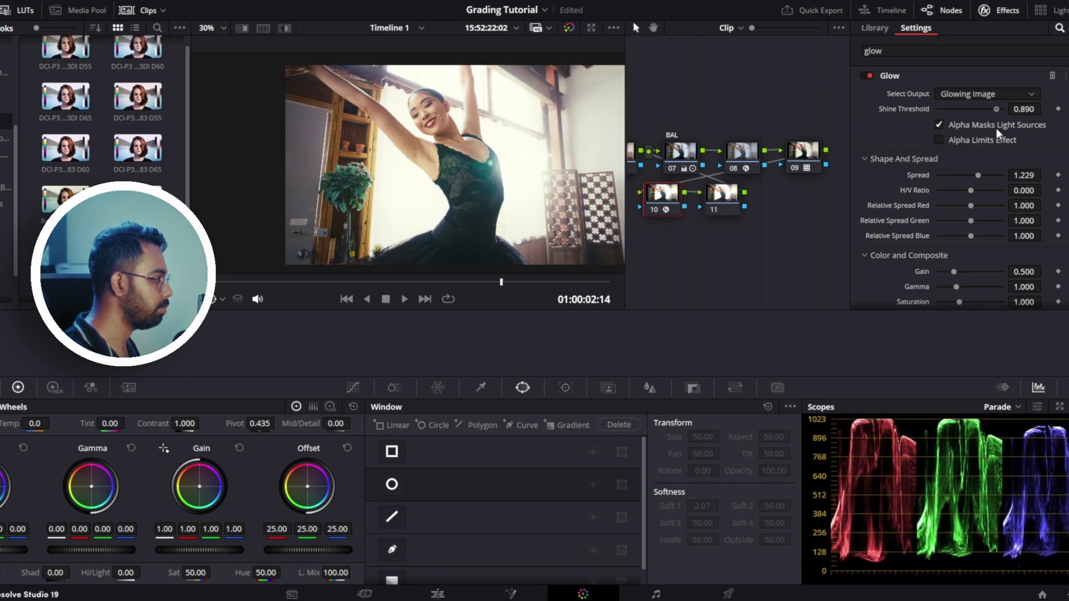
{"action": "scroll", "coordinate": [897, 206], "scroll_direction": "down", "scroll_amount": 4}
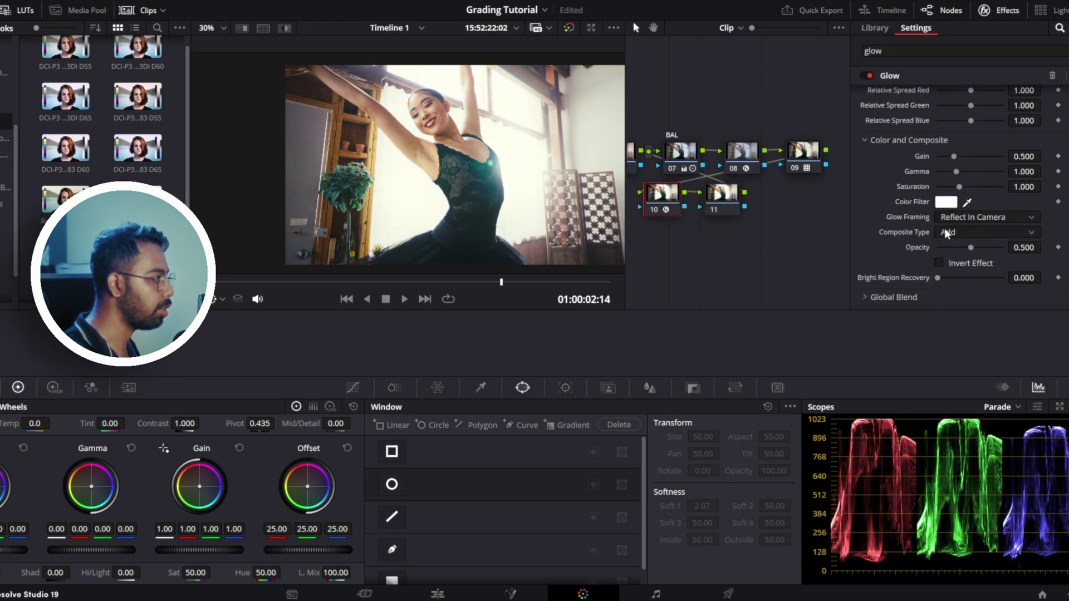
Switch the Glow composite type to Softlight and lower Shine Threshold to 0.312
{"action": "left_click", "coordinate": [966, 232]}
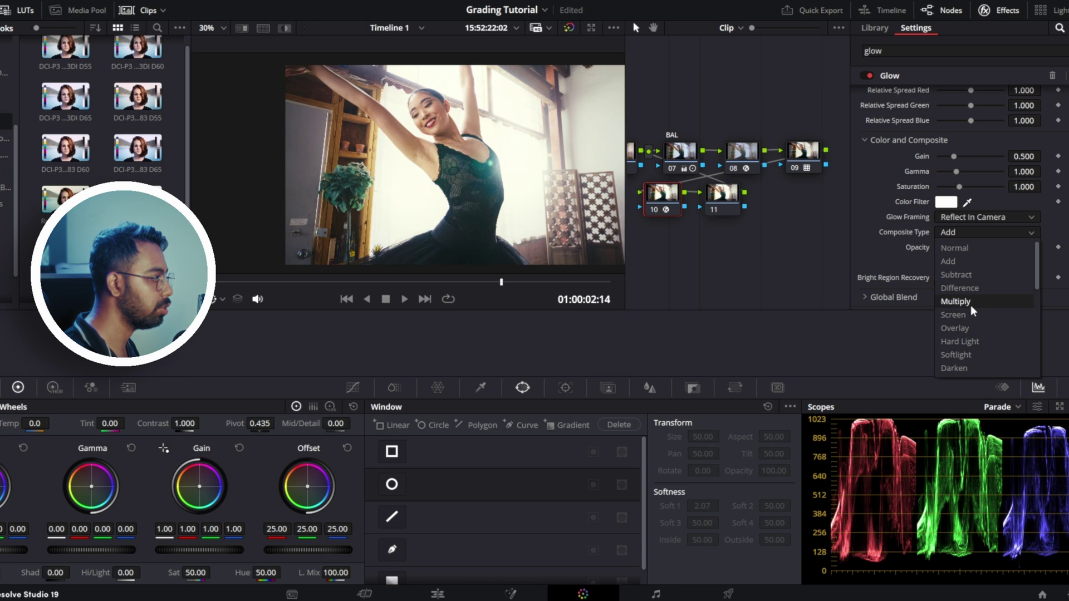
{"action": "left_click", "coordinate": [967, 356]}
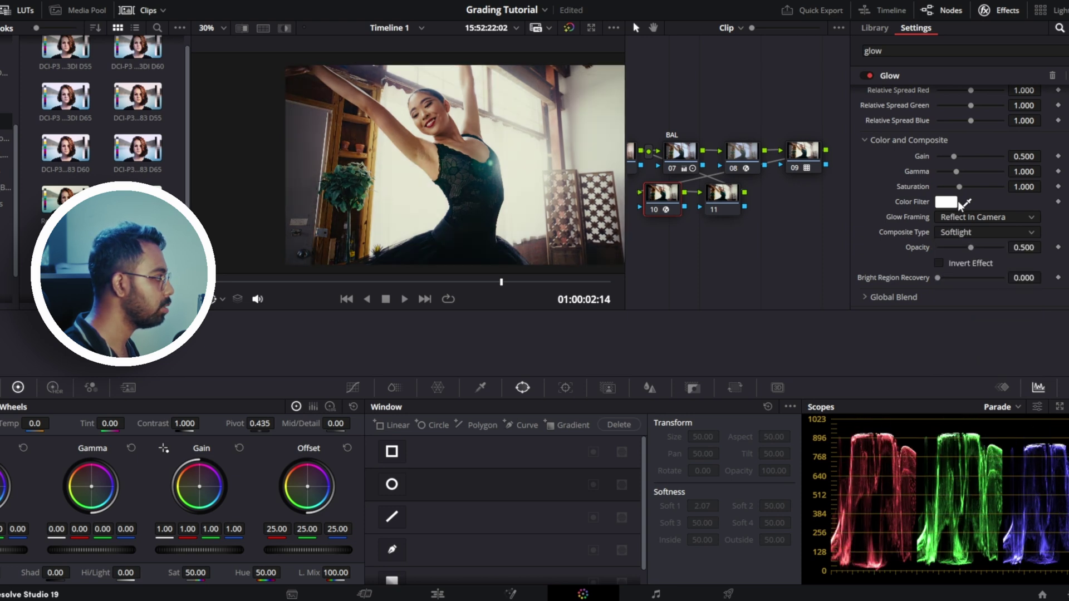
{"action": "scroll", "coordinate": [967, 334], "scroll_direction": "up", "scroll_amount": 4}
{"action": "left_click_drag", "start_coordinate": [997, 110], "coordinate": [958, 111]}
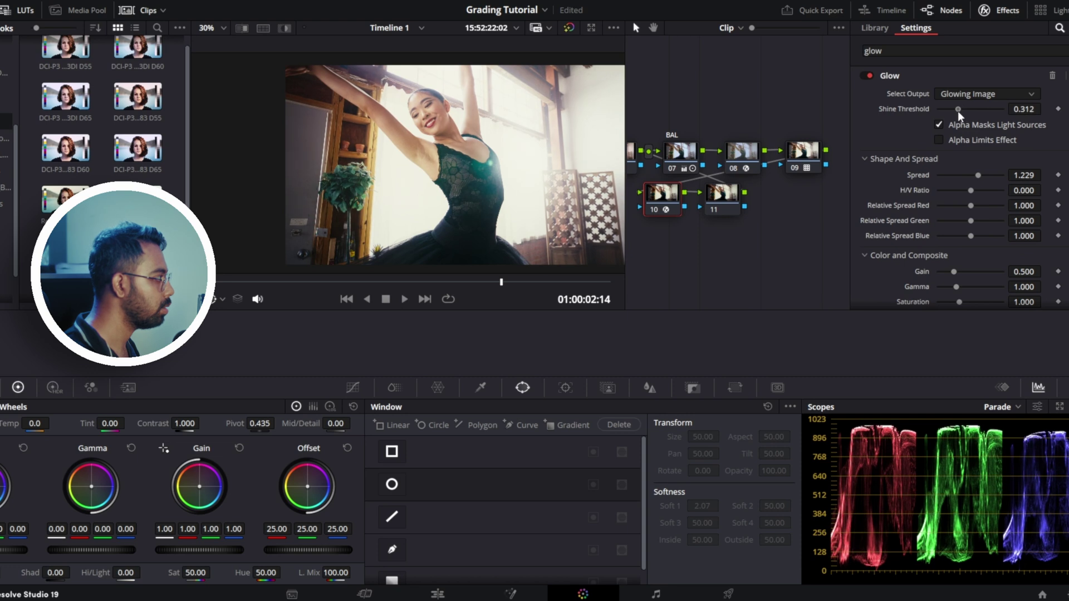
{"action": "mouse_move", "coordinate": [977, 175]}
{"action": "left_mouse_down"}
{"action": "mouse_move", "coordinate": [944, 178]}
{"action": "mouse_move", "coordinate": [973, 178]}
{"action": "left_mouse_up"}
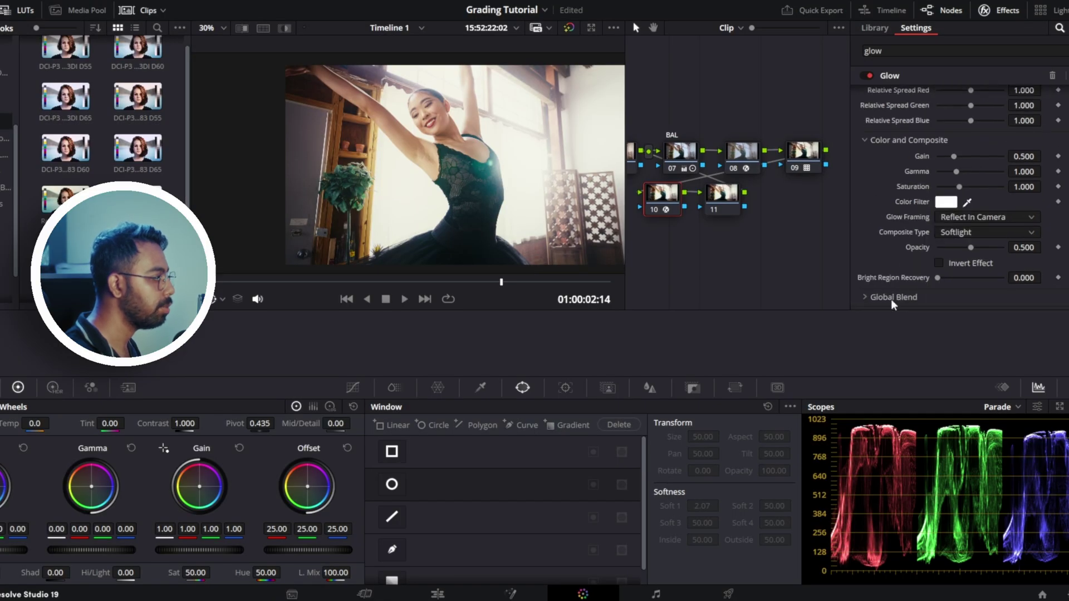
Expand Global Blend and set the glow's Blend to 0.688 after comparing at zero
{"action": "left_click", "coordinate": [880, 297]}
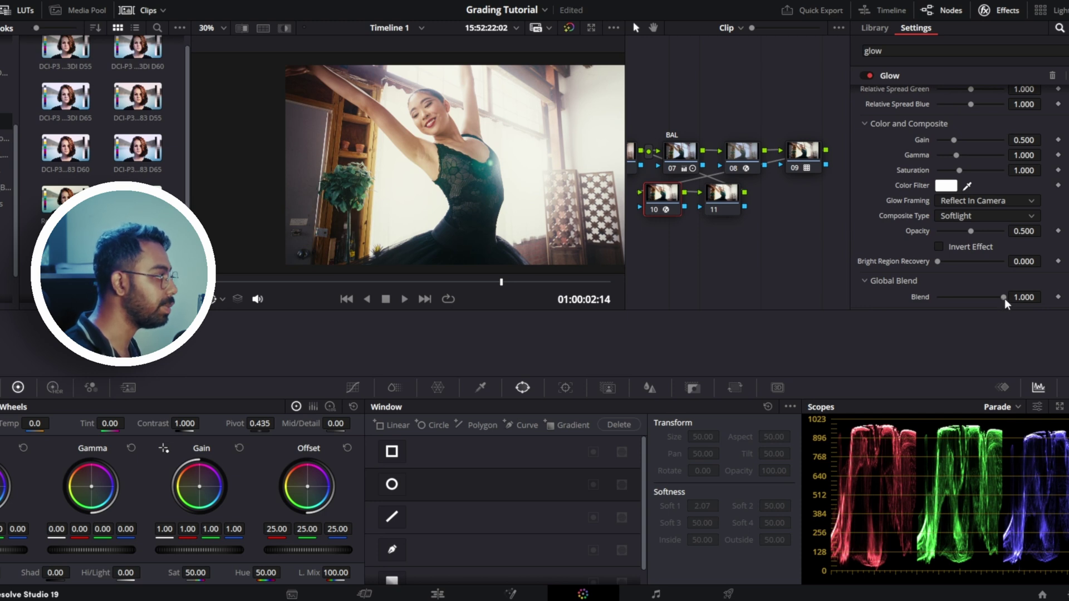
{"action": "left_click_drag", "start_coordinate": [1004, 299], "coordinate": [894, 310]}
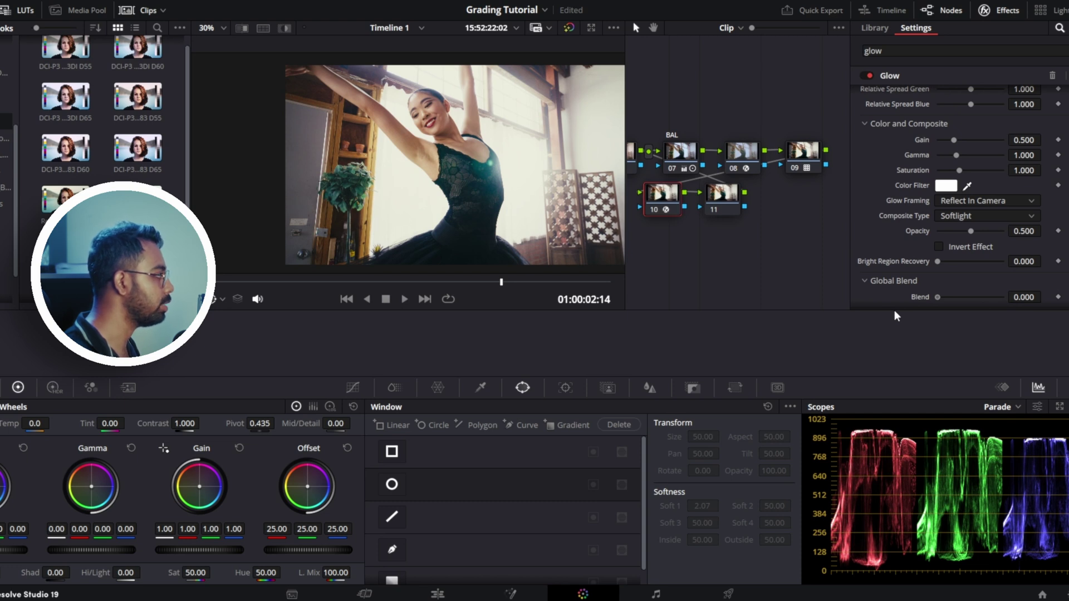
{"action": "left_click_drag", "start_coordinate": [894, 309], "coordinate": [977, 303]}
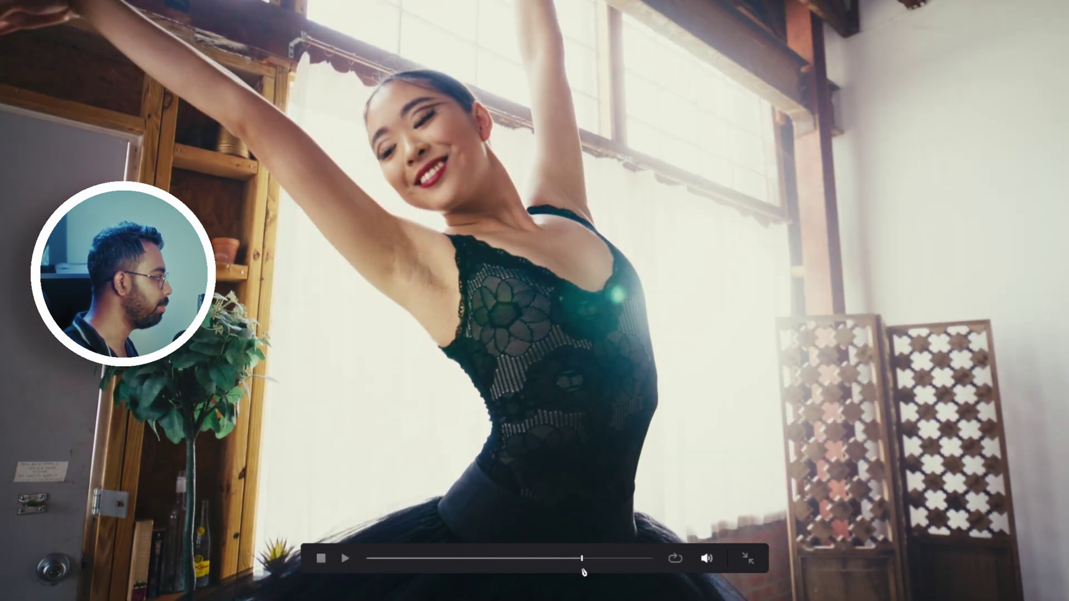
Leave full screen and apply Halation to node 11, raising Threshold to 0.569
{"action": "key", "text": "Escape"}
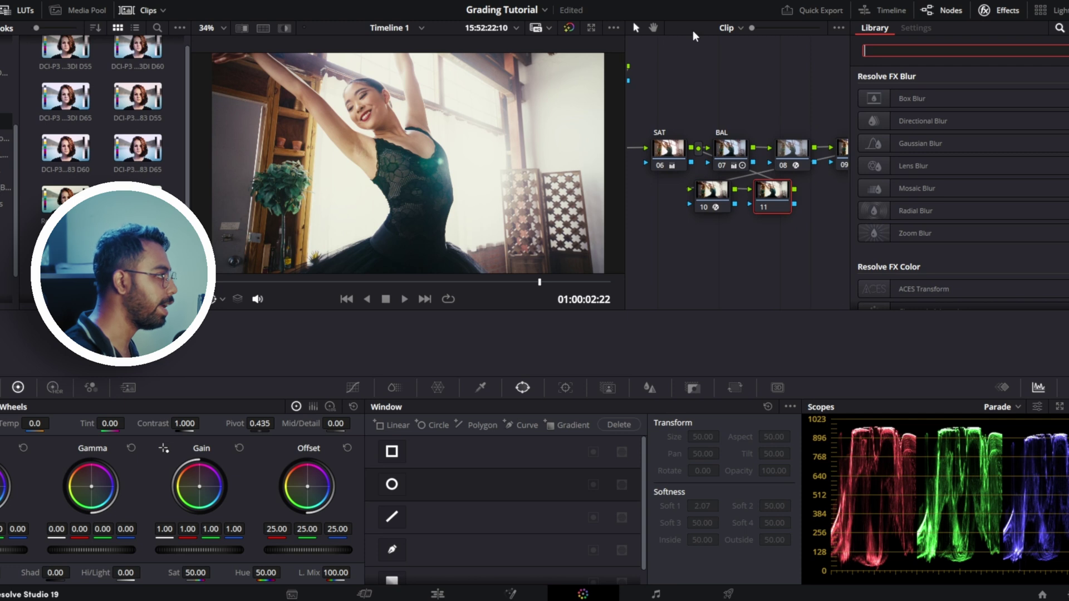
{"action": "type", "text": "hal"}
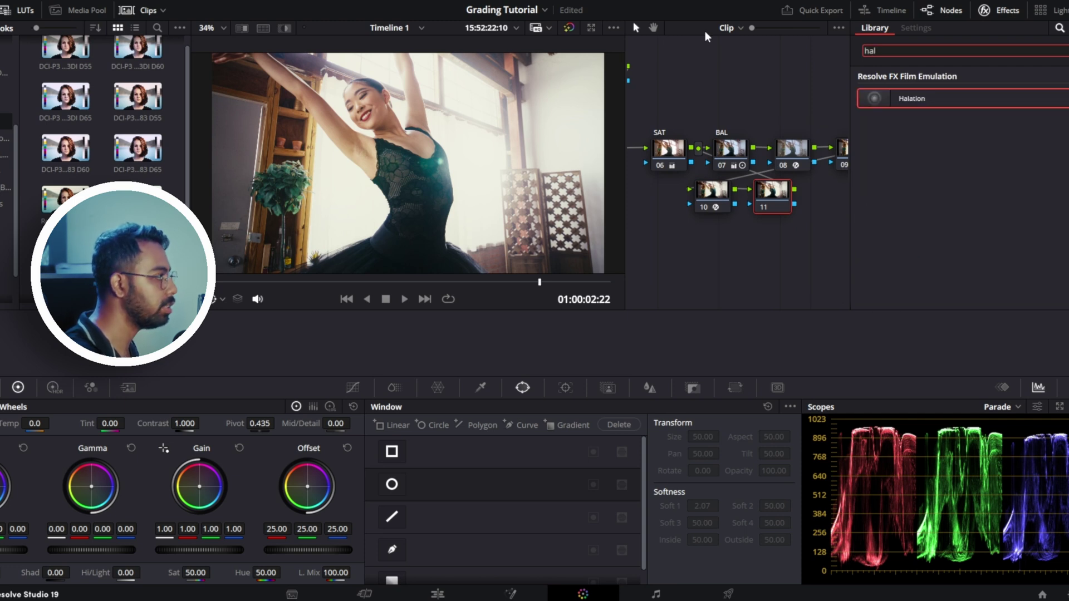
{"action": "left_click_drag", "start_coordinate": [928, 111], "coordinate": [773, 202]}
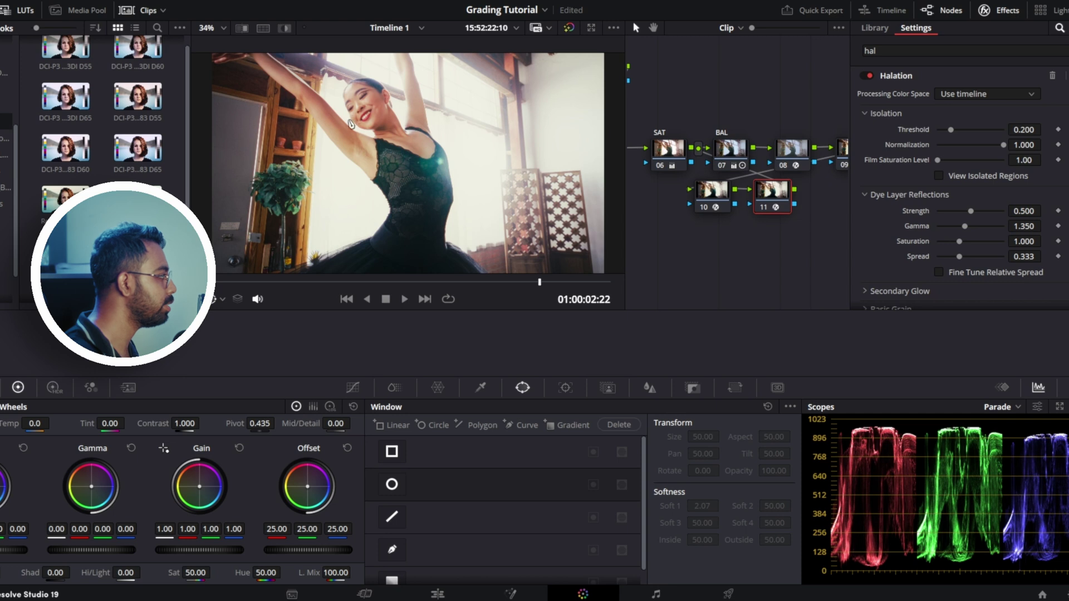
{"action": "left_click_drag", "start_coordinate": [951, 129], "coordinate": [974, 129]}
Lower Halation Normalization to 0.578 and toggle node 11 to compare with and without it
{"action": "scroll", "coordinate": [416, 150], "scroll_direction": "up", "scroll_amount": 8}
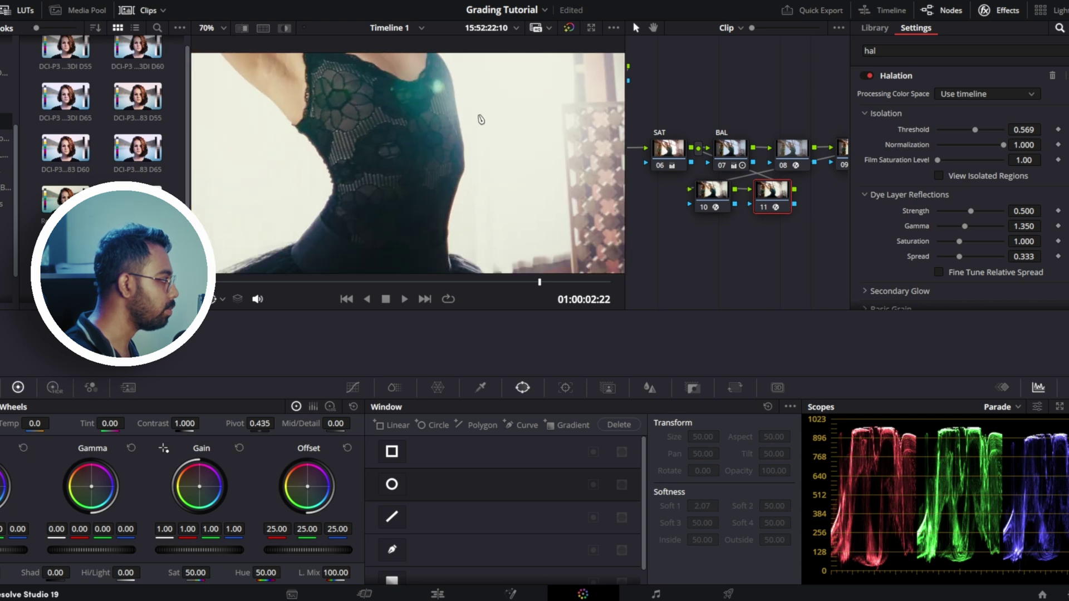
{"action": "scroll", "coordinate": [416, 150], "scroll_direction": "up", "scroll_amount": 1}
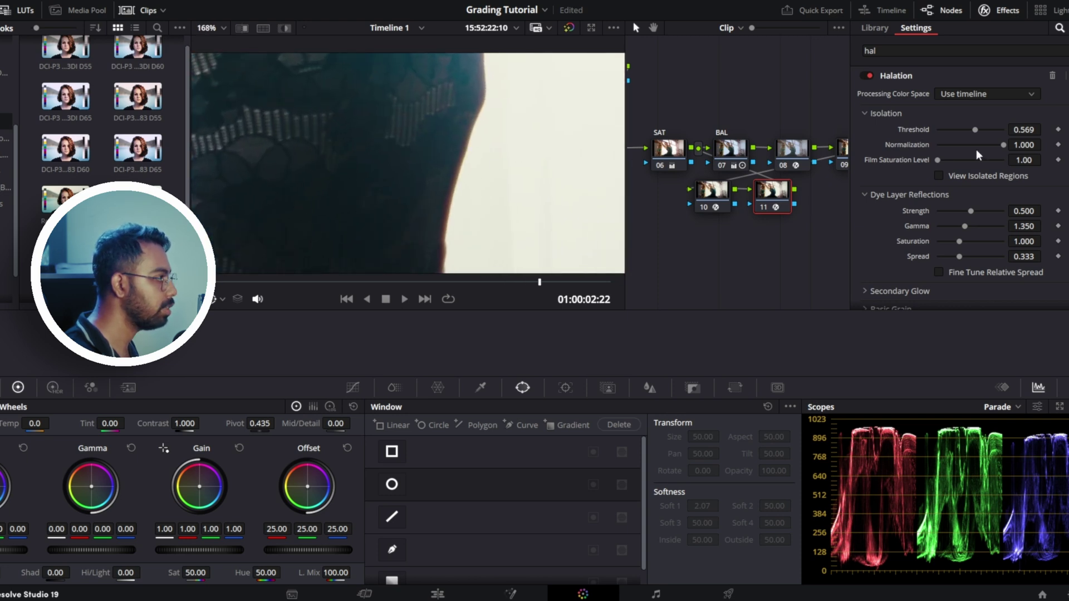
{"action": "left_click_drag", "start_coordinate": [1003, 145], "coordinate": [954, 157]}
{"action": "key", "text": "ctrl+d"}
{"action": "key", "text": "ctrl+d"}
{"action": "key", "text": "ctrl+d"}
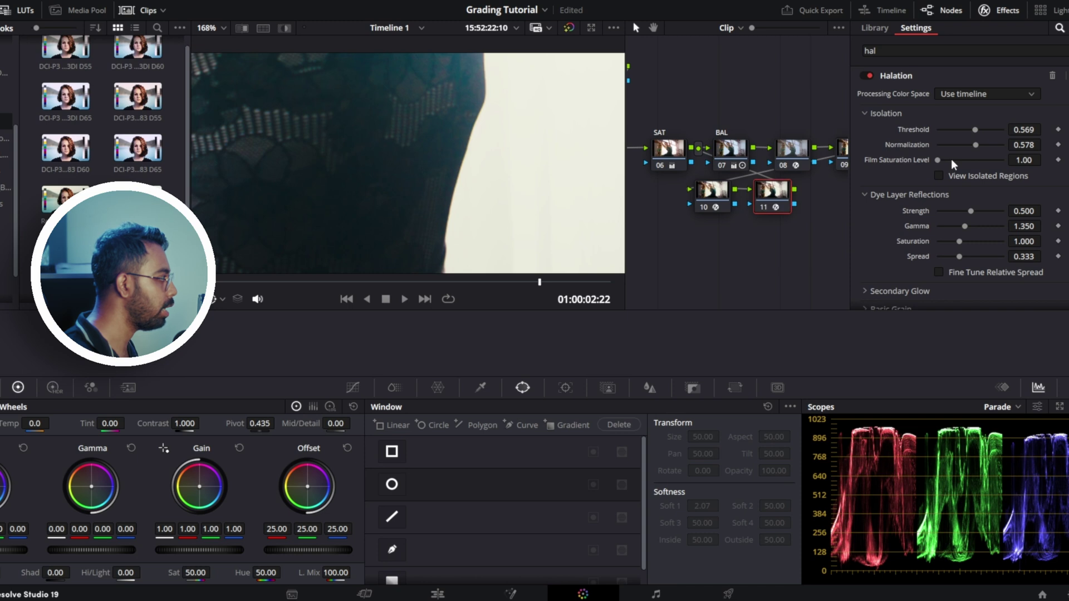
{"action": "scroll", "coordinate": [459, 172], "scroll_direction": "down", "scroll_amount": 10}
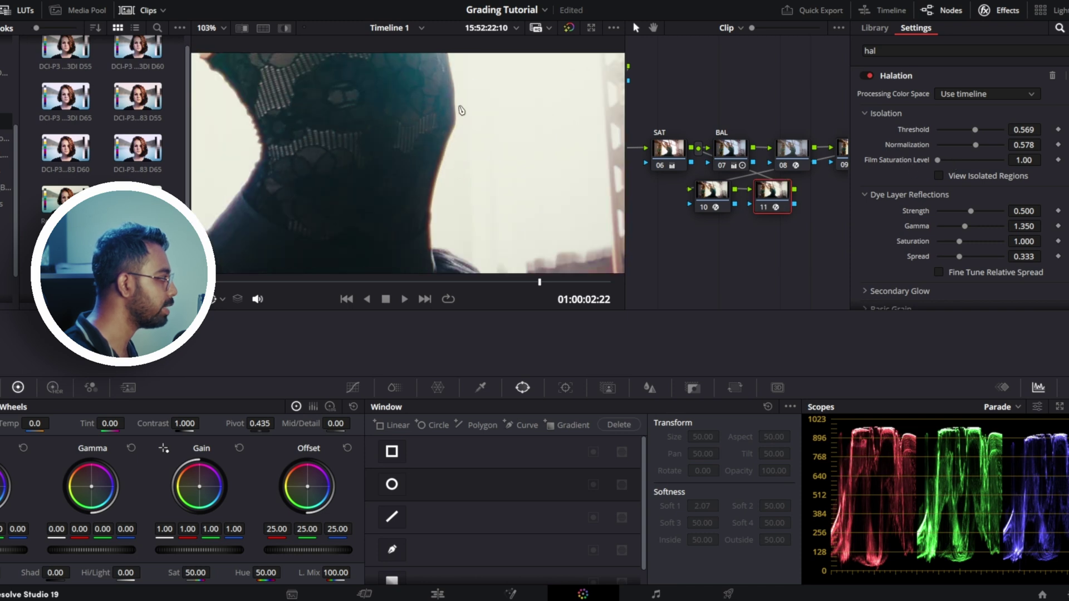
{"action": "scroll", "coordinate": [412, 196], "scroll_direction": "down", "scroll_amount": 10}
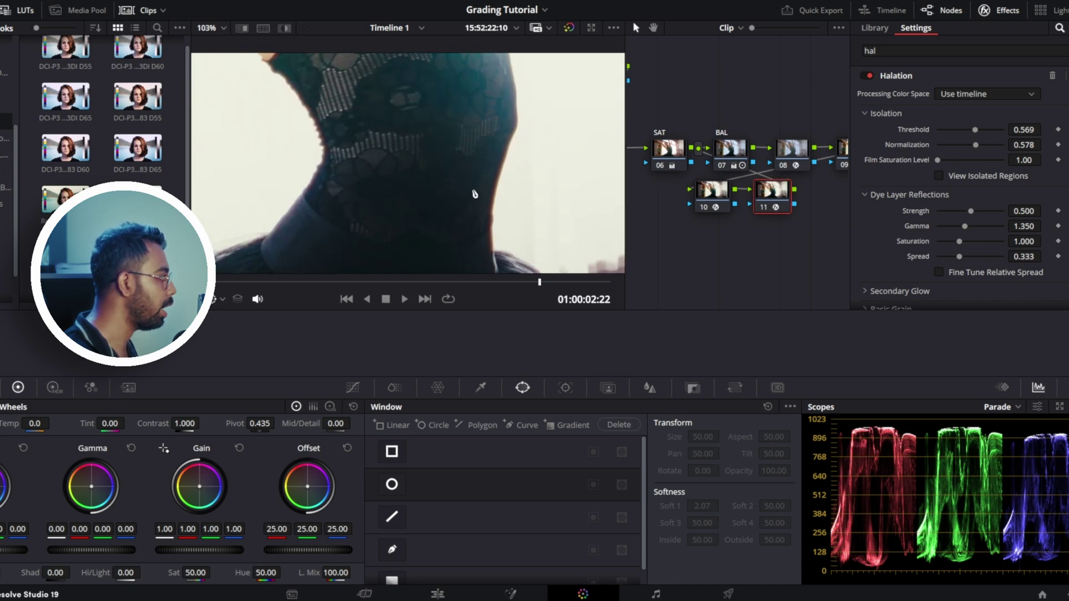
{"action": "scroll", "coordinate": [441, 187], "scroll_direction": "up", "scroll_amount": 6}
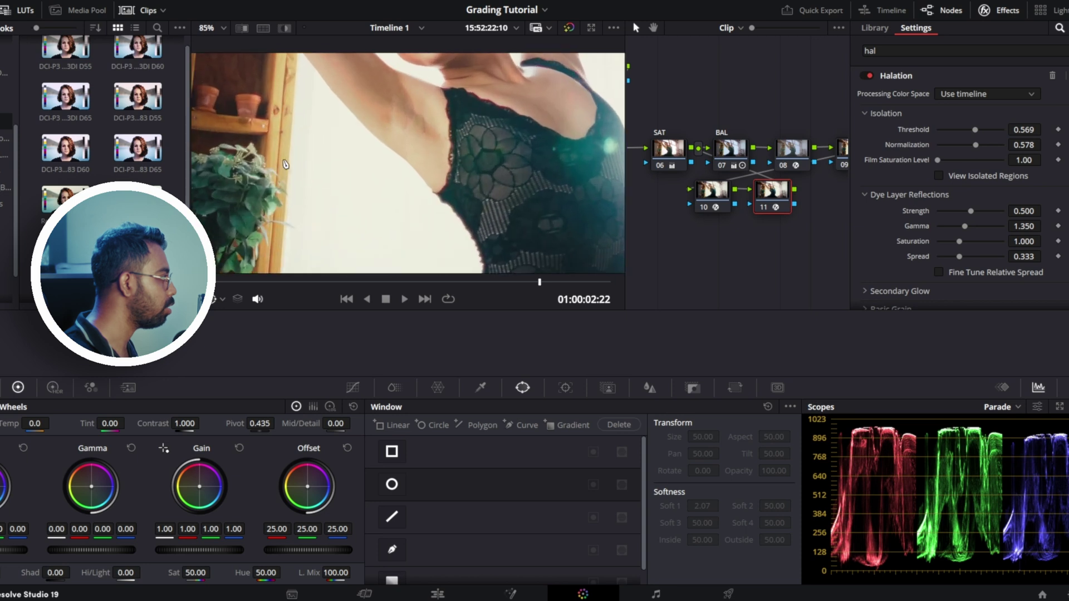
{"action": "scroll", "coordinate": [397, 167], "scroll_direction": "up", "scroll_amount": 5}
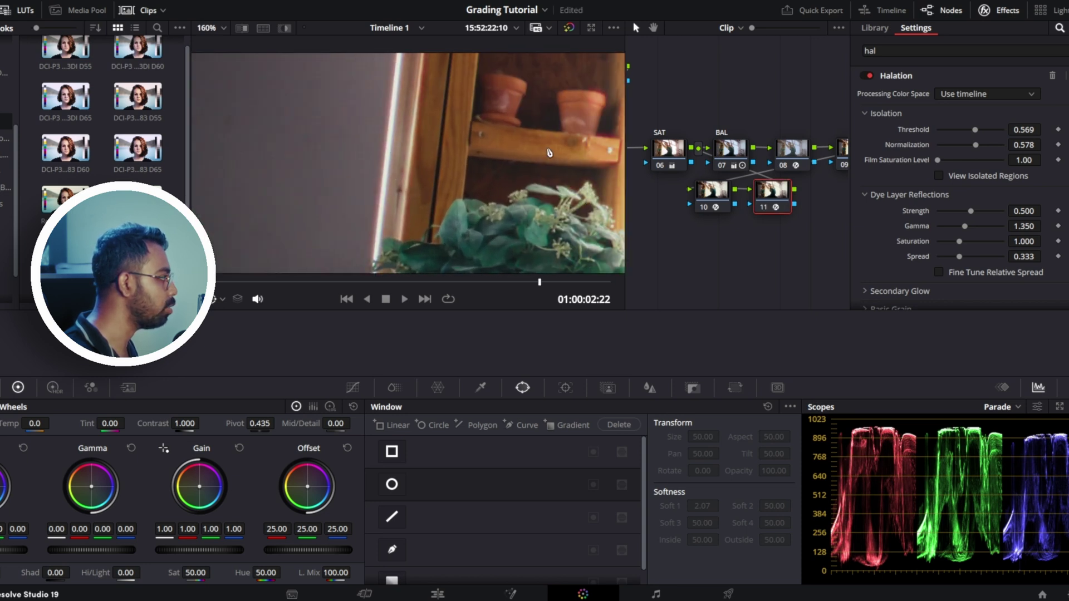
{"action": "scroll", "coordinate": [425, 151], "scroll_direction": "down", "scroll_amount": 6}
{"action": "scroll", "coordinate": [425, 150], "scroll_direction": "down", "scroll_amount": 3}
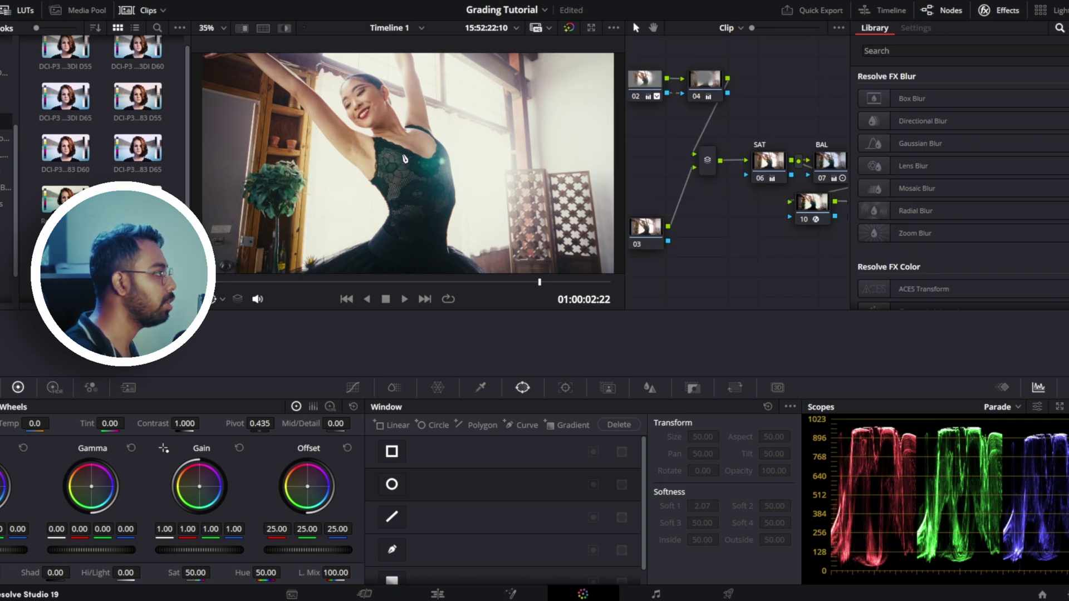
Bring node 01 into view and apply Film Grain from the Effects Library to it
{"action": "left_click_drag", "start_coordinate": [735, 193], "coordinate": [842, 200]}
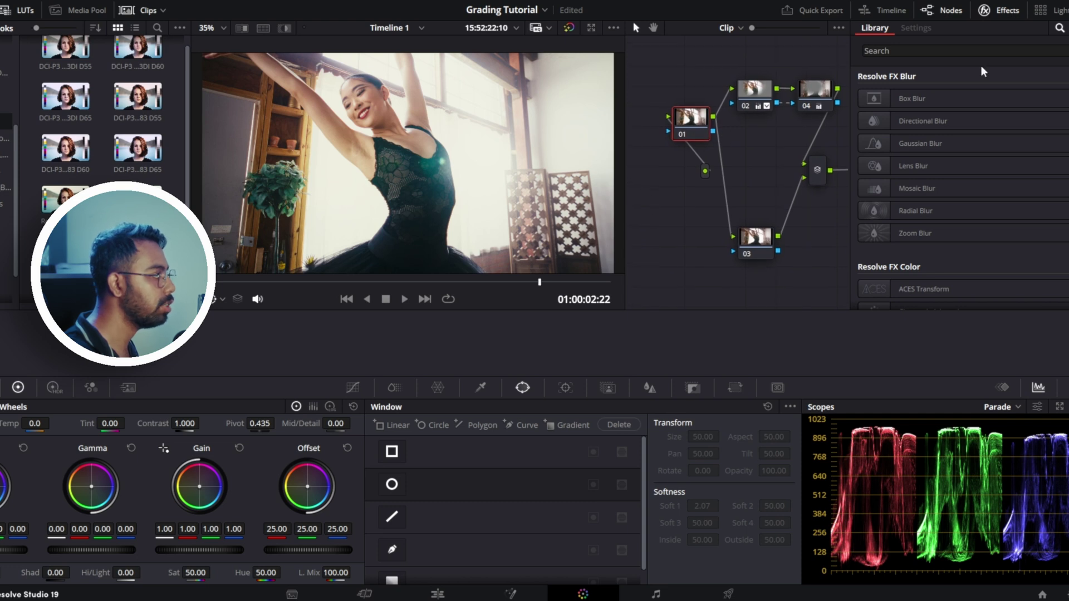
{"action": "left_click", "coordinate": [931, 53]}
{"action": "type", "text": "film"}
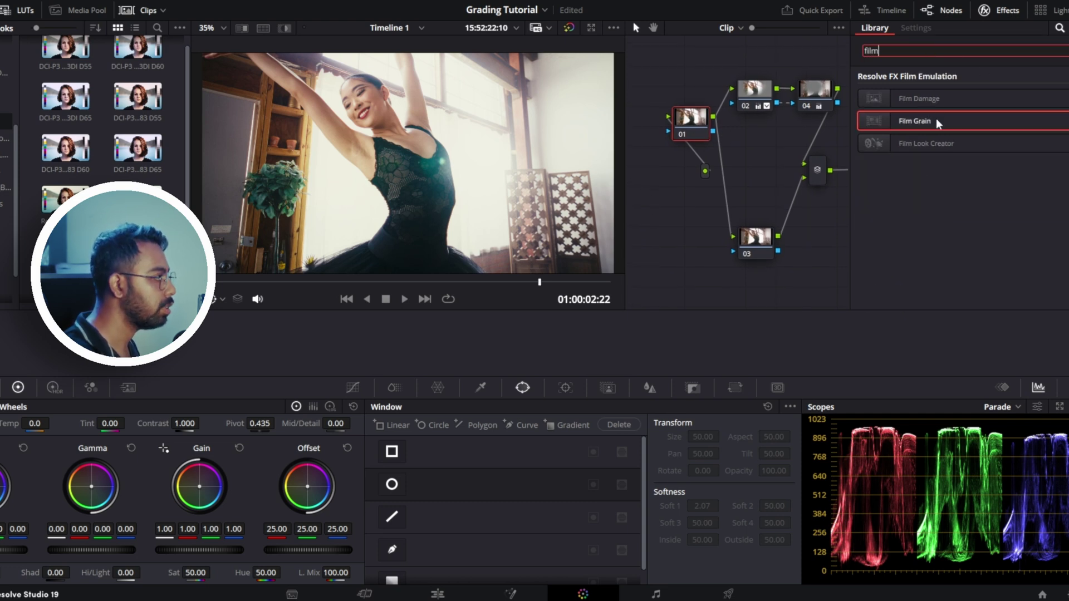
{"action": "left_click_drag", "start_coordinate": [936, 119], "coordinate": [752, 127]}
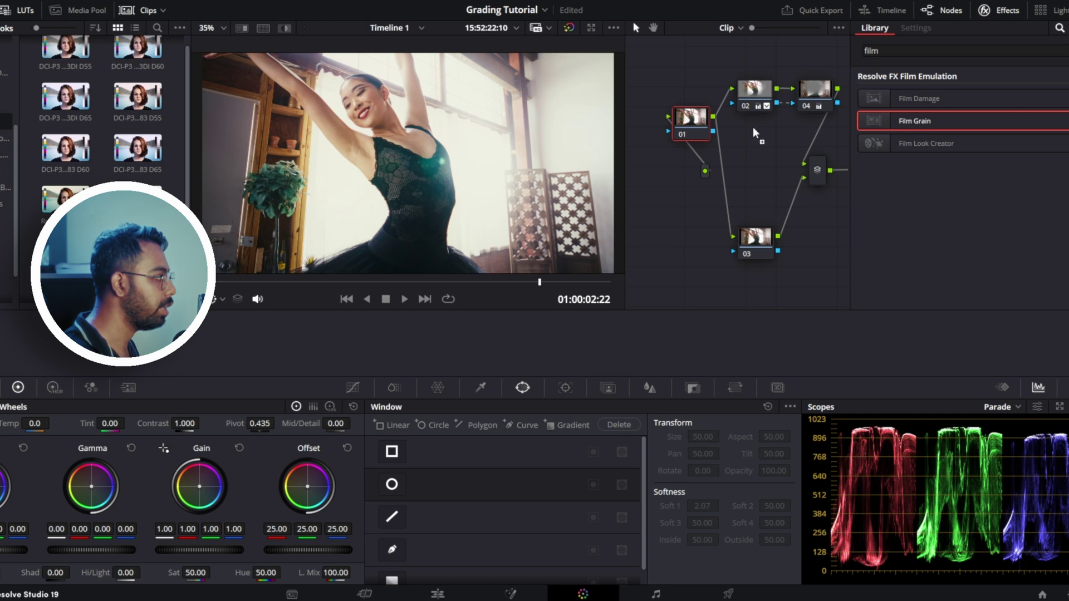
{"action": "left_click_drag", "start_coordinate": [686, 123], "coordinate": [685, 123]}
{"action": "scroll", "coordinate": [386, 211], "scroll_direction": "up", "scroll_amount": 4}
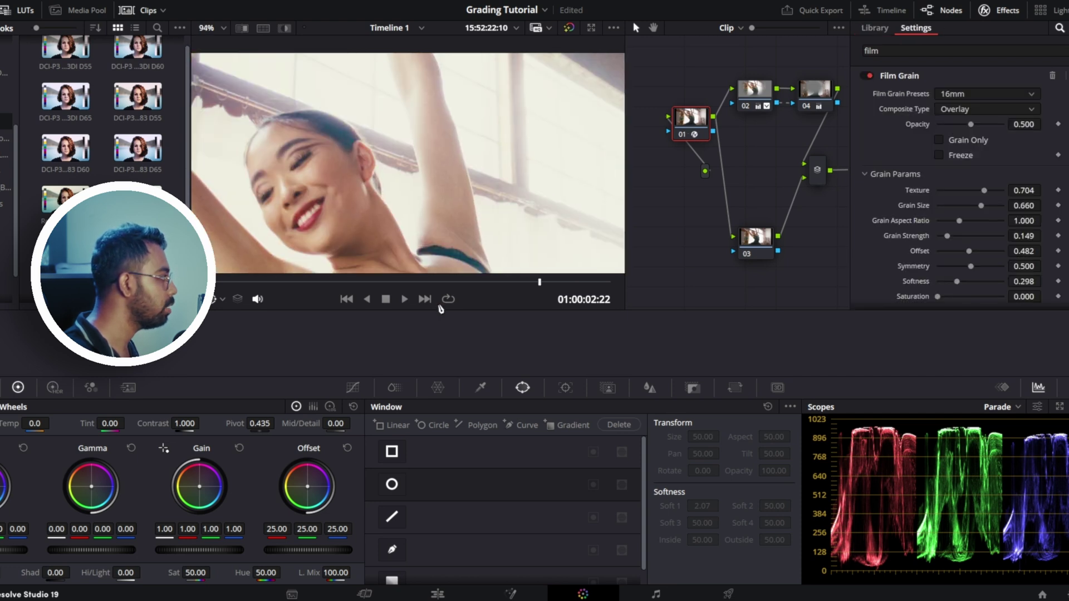
{"action": "scroll", "coordinate": [386, 211], "scroll_direction": "up", "scroll_amount": 1}
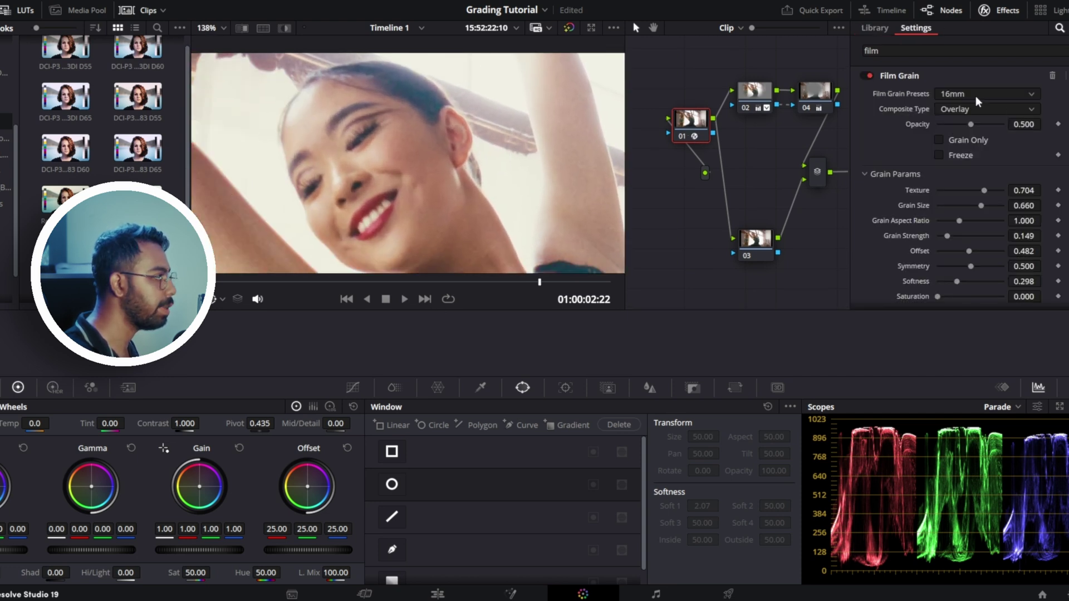
Choose the 35mm Film Grain preset and switch the effect off and on to compare
{"action": "left_click", "coordinate": [976, 92]}
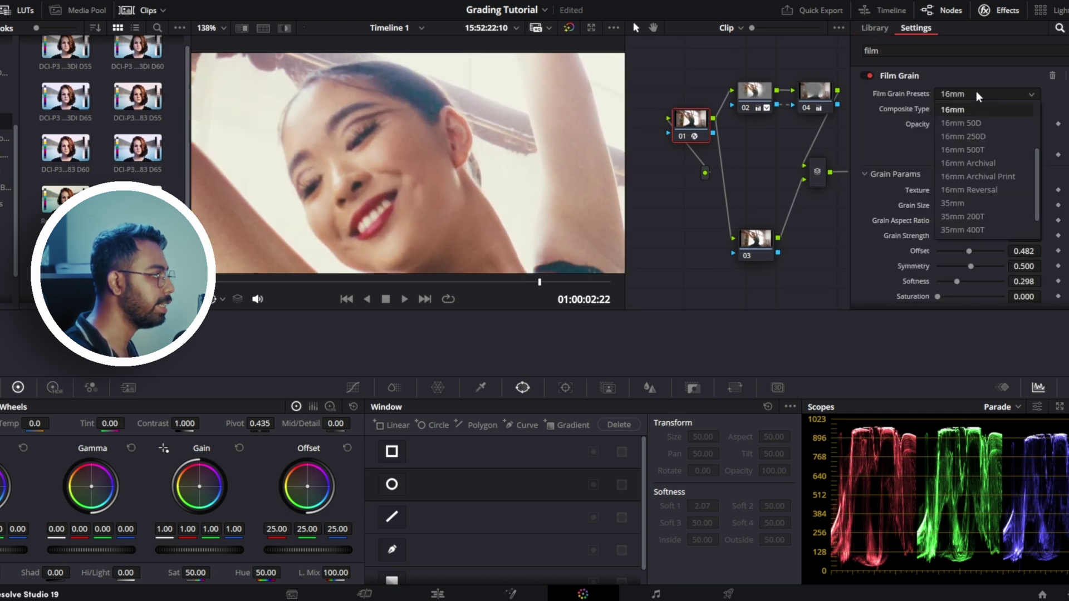
{"action": "left_click", "coordinate": [969, 201]}
{"action": "scroll", "coordinate": [490, 161], "scroll_direction": "up", "scroll_amount": 7}
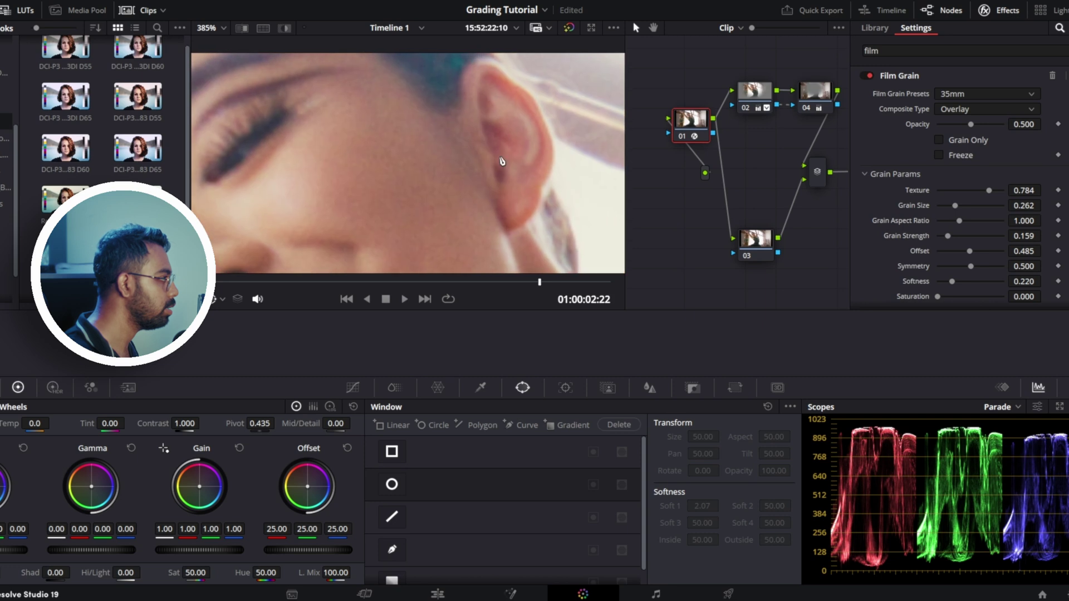
{"action": "left_click", "coordinate": [870, 75]}
{"action": "left_click", "coordinate": [870, 75]}
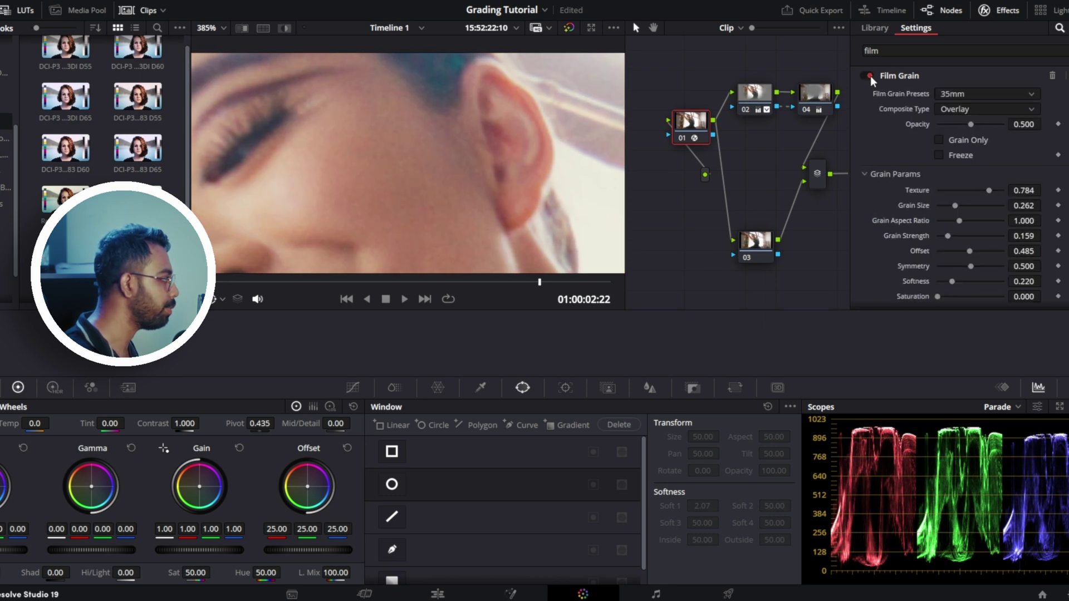
Fit the whole graded dancer shot back into the viewer with Shift+Z
{"action": "key", "text": "shift+z"}
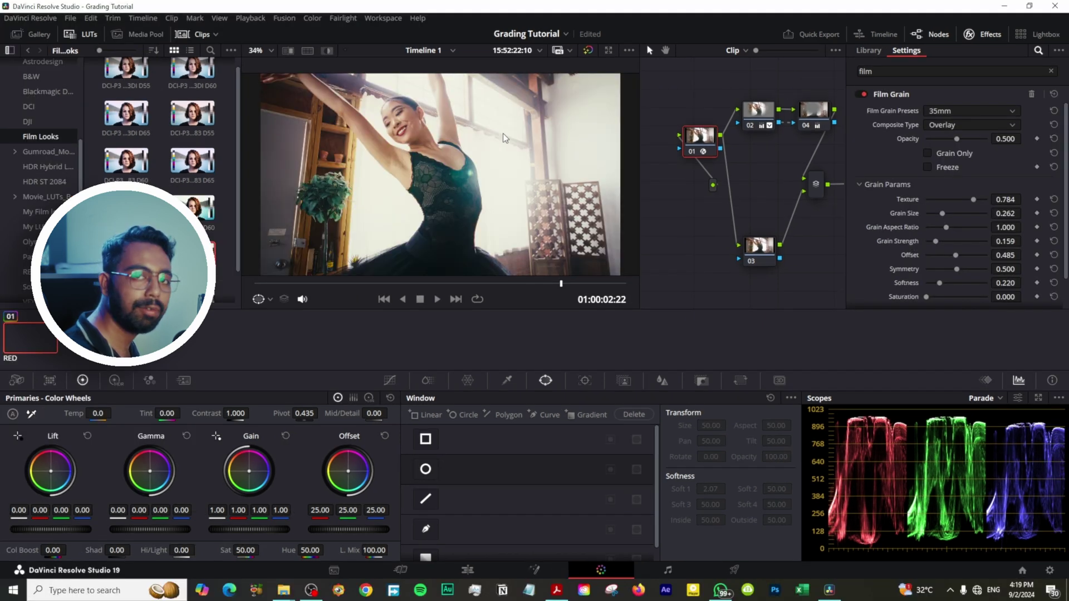